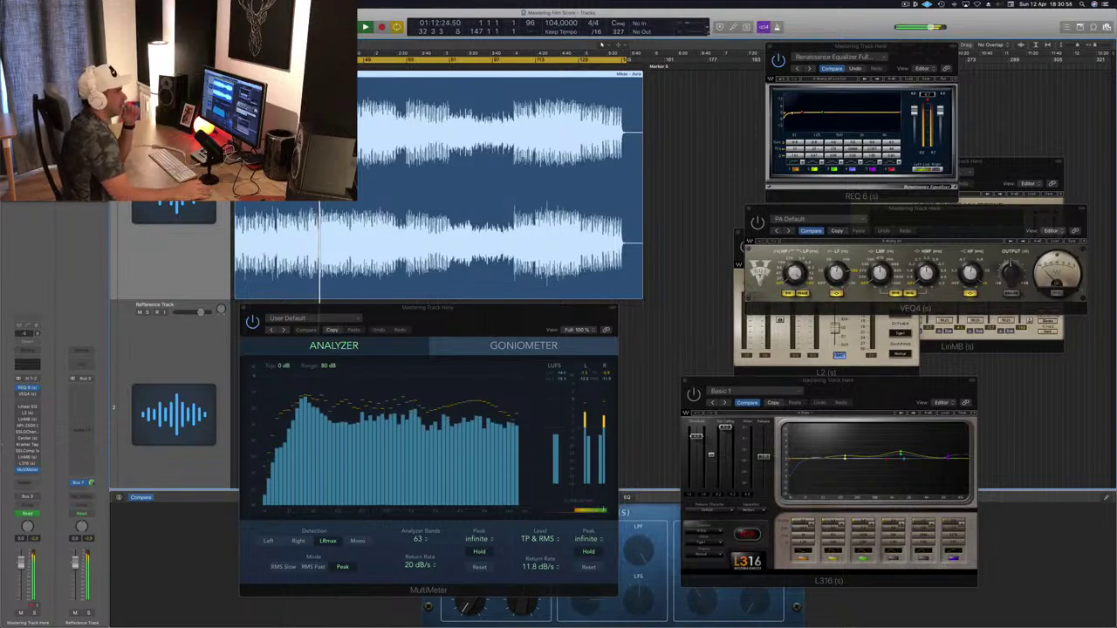
Audition the mastering track through the REQ 6 equalizer, playing several sections of the song and restarting playback.
click(931, 95)
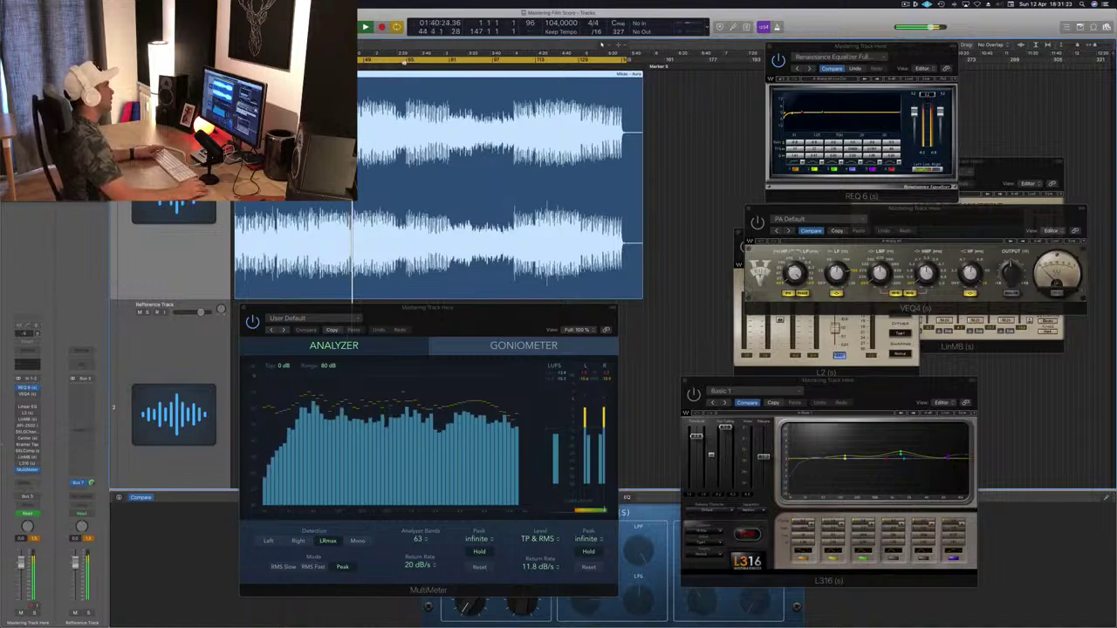
click(403, 65)
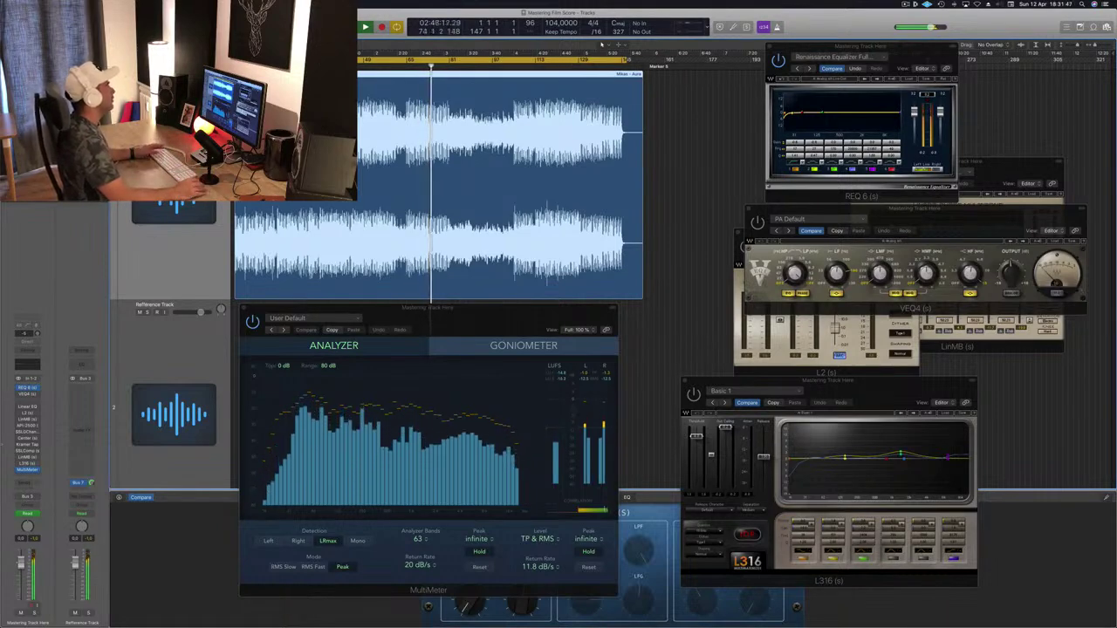
key(alt+period)
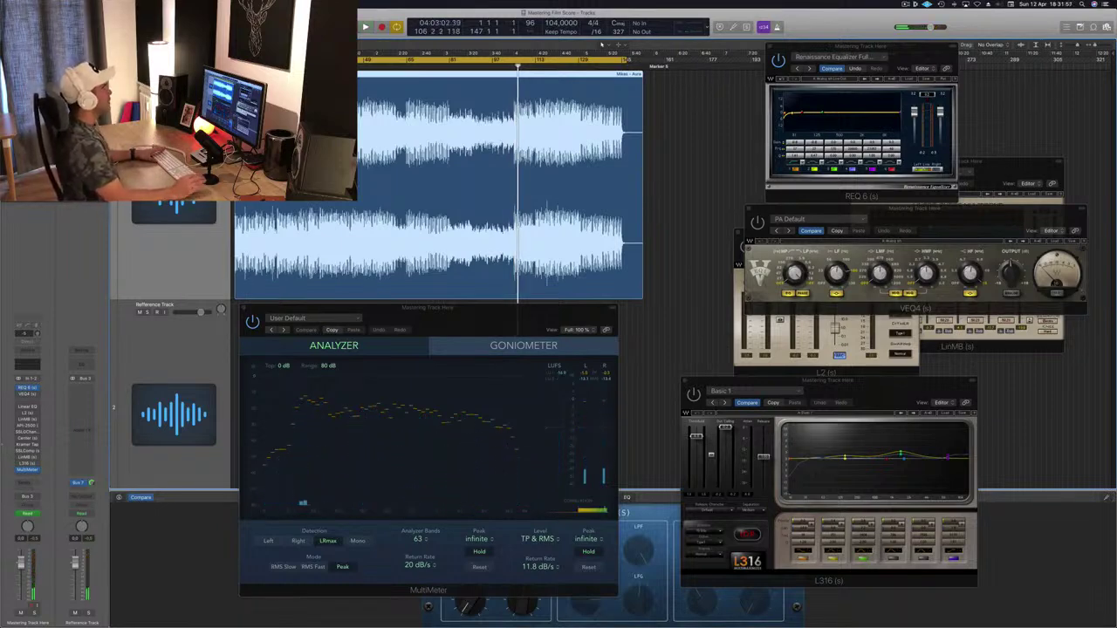
click(923, 94)
key(Return)
key(space)
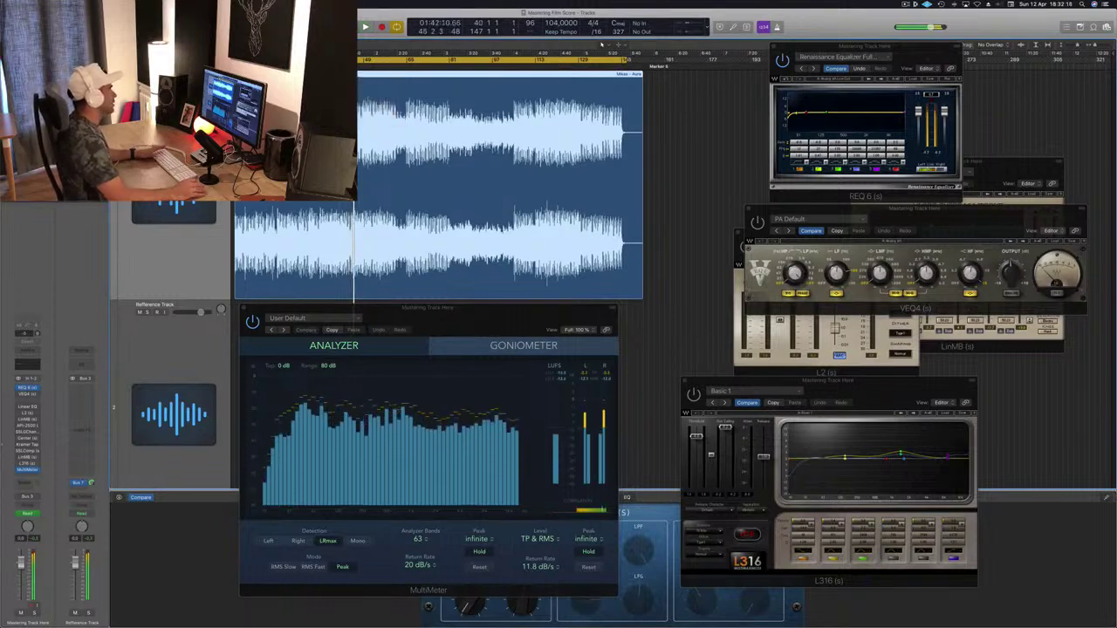
key(space)
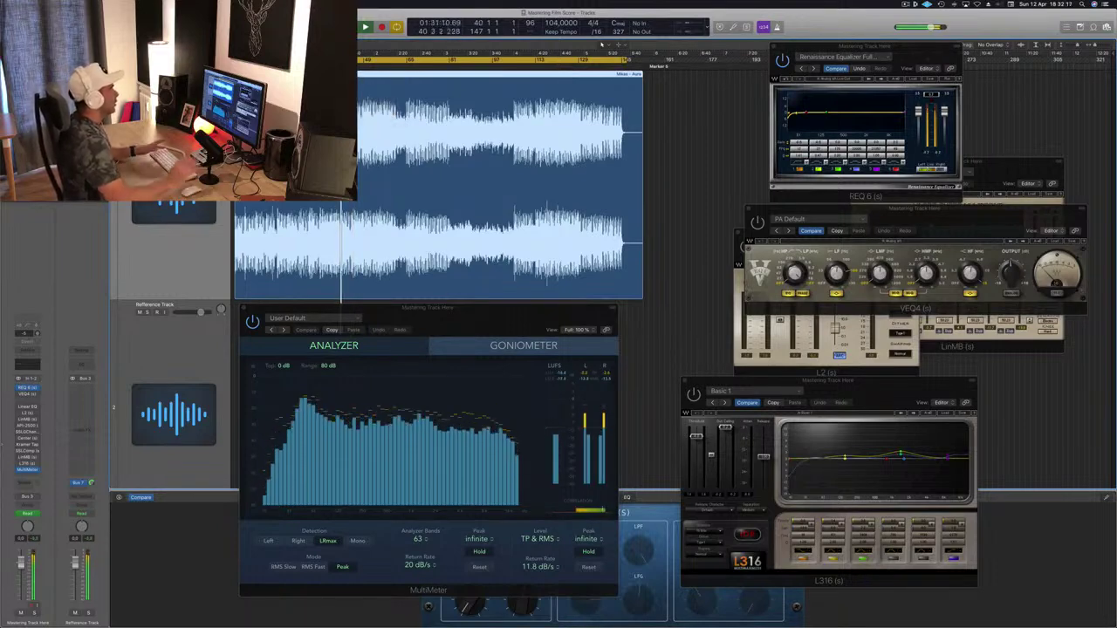
key(space)
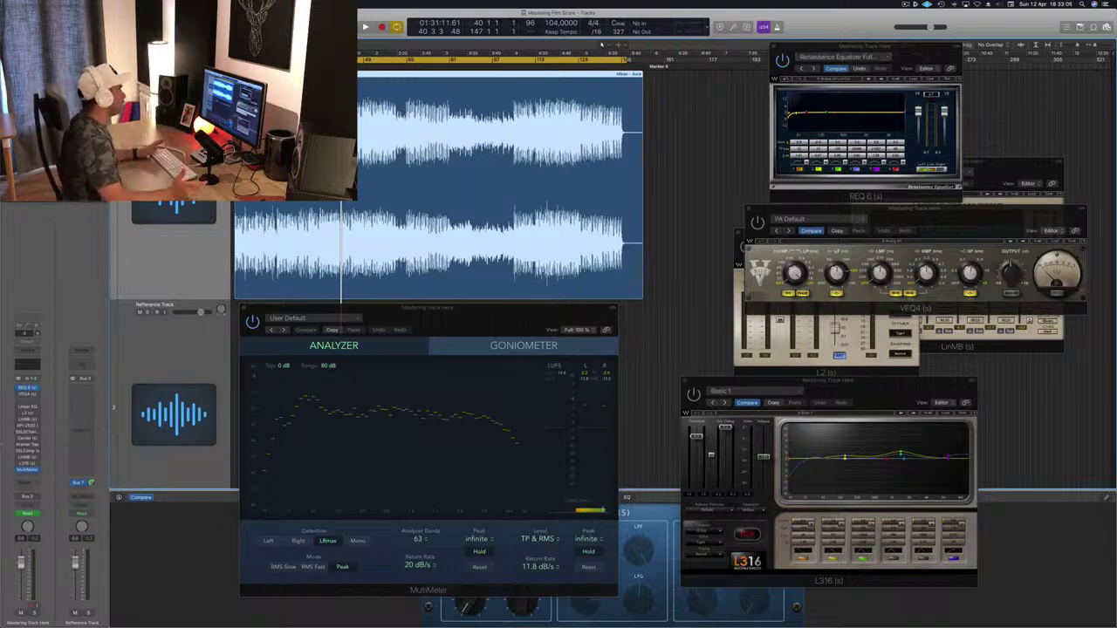
Place the VEQ4 window directly beneath the REQ 6 window and enable VEQ4 while auditioning the track.
drag(945, 41, 860, 52)
drag(985, 215, 927, 220)
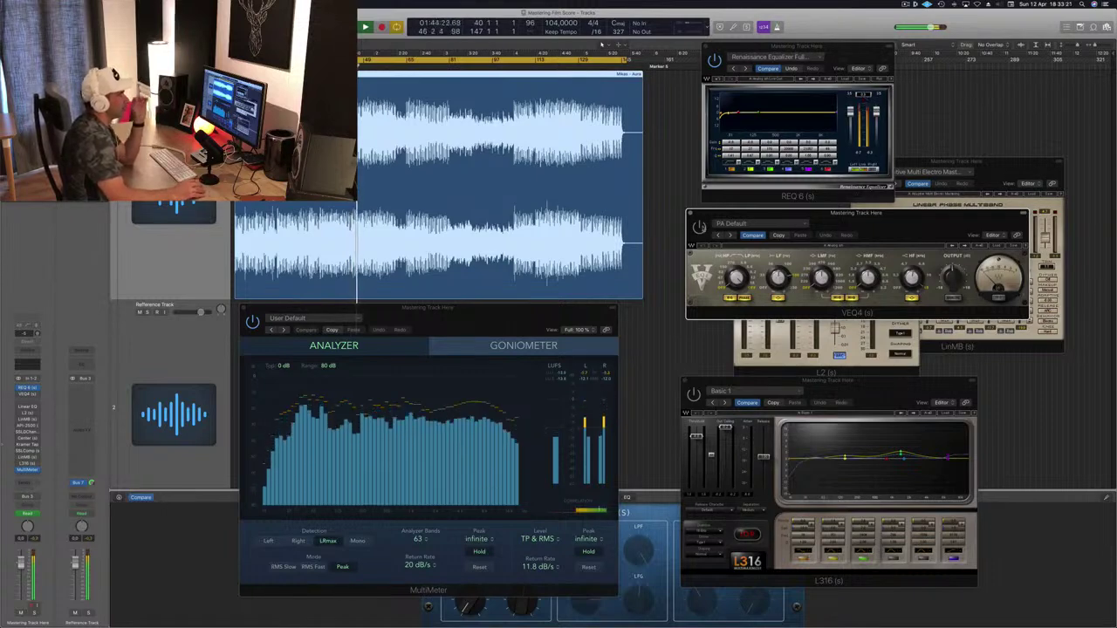
drag(895, 219, 911, 218)
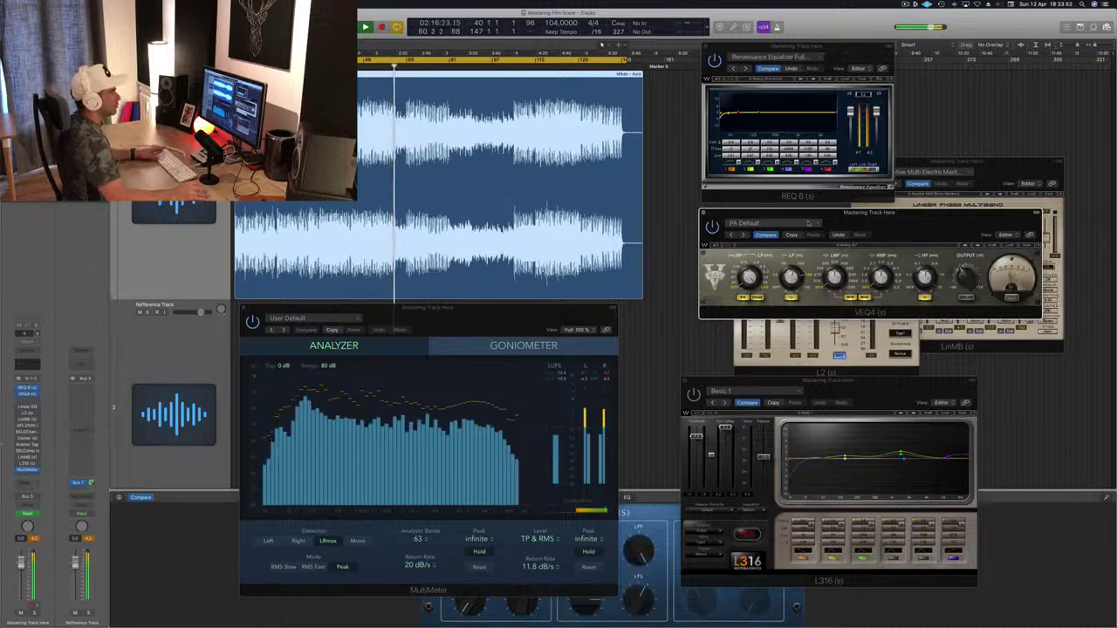
drag(885, 219, 885, 214)
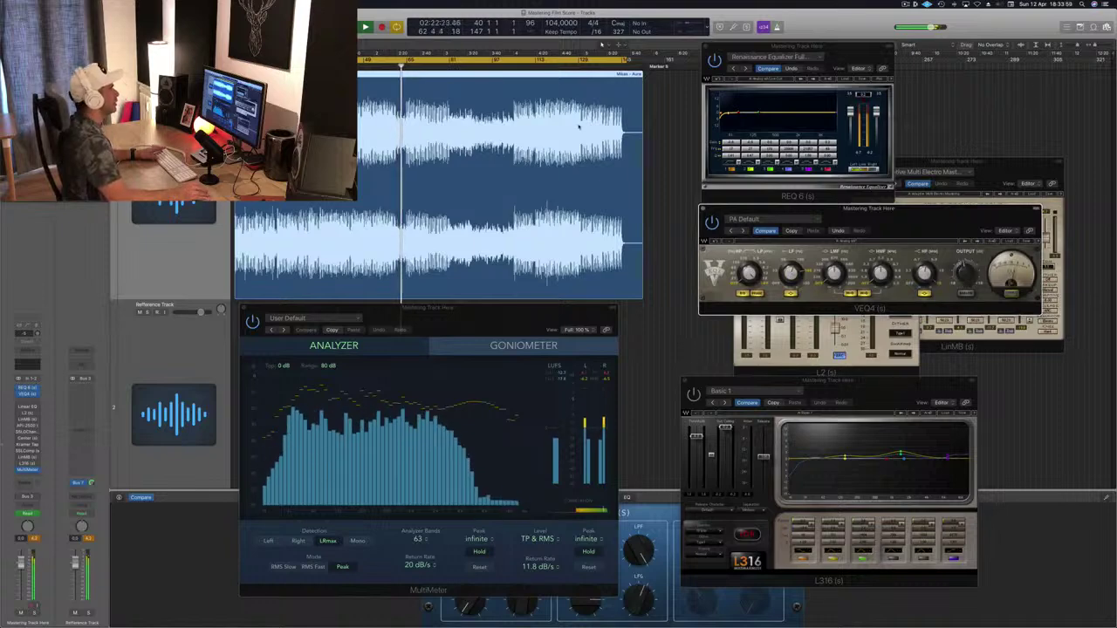
drag(944, 219, 916, 223)
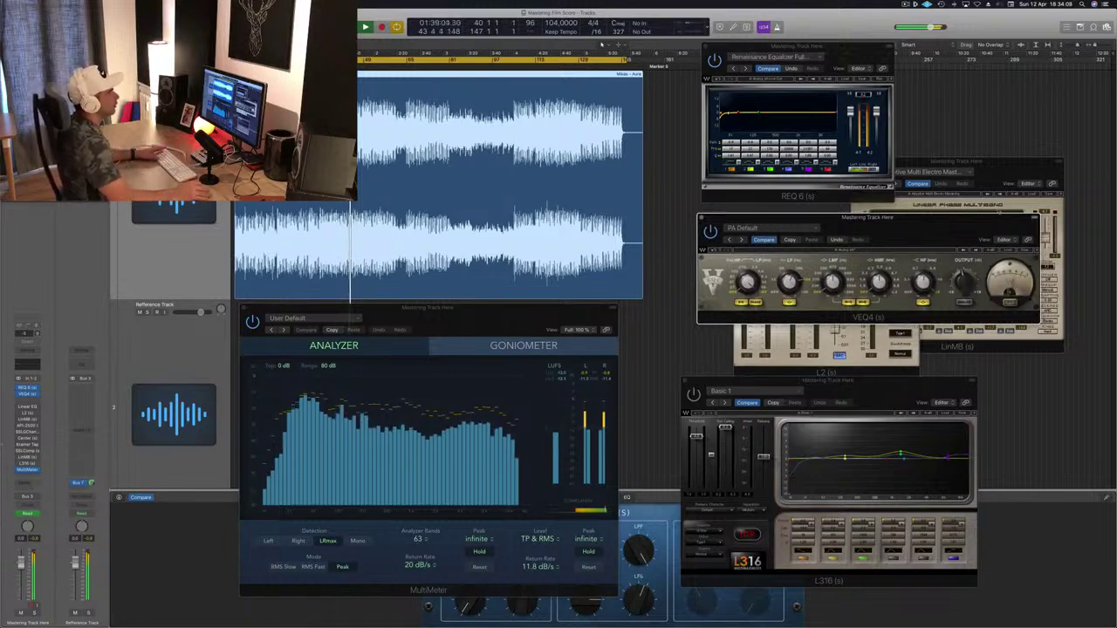
drag(972, 219, 977, 211)
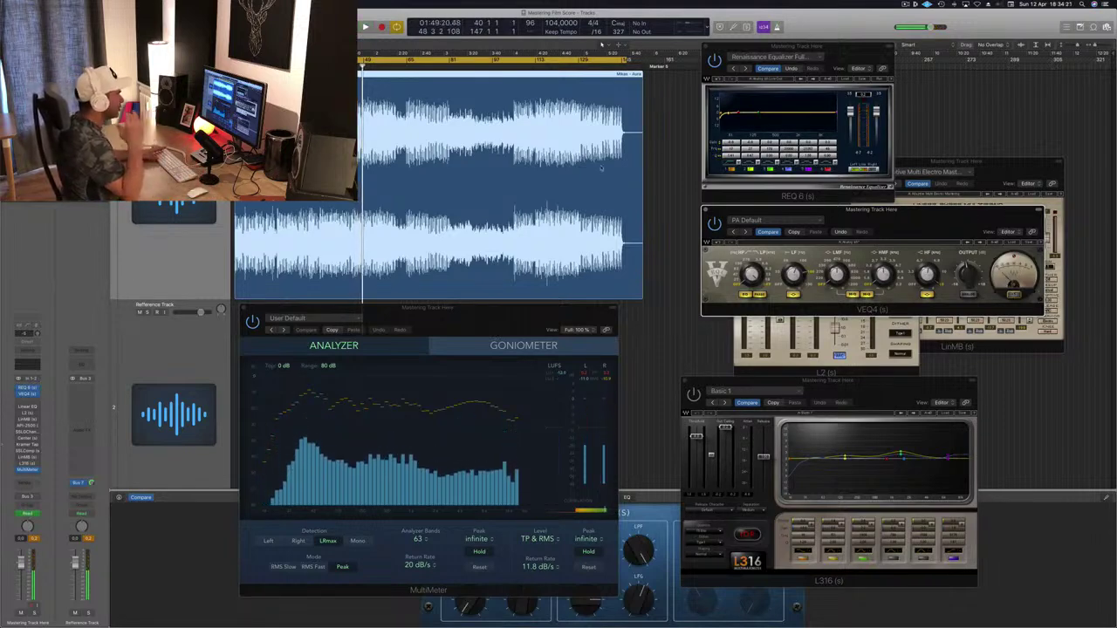
key(space)
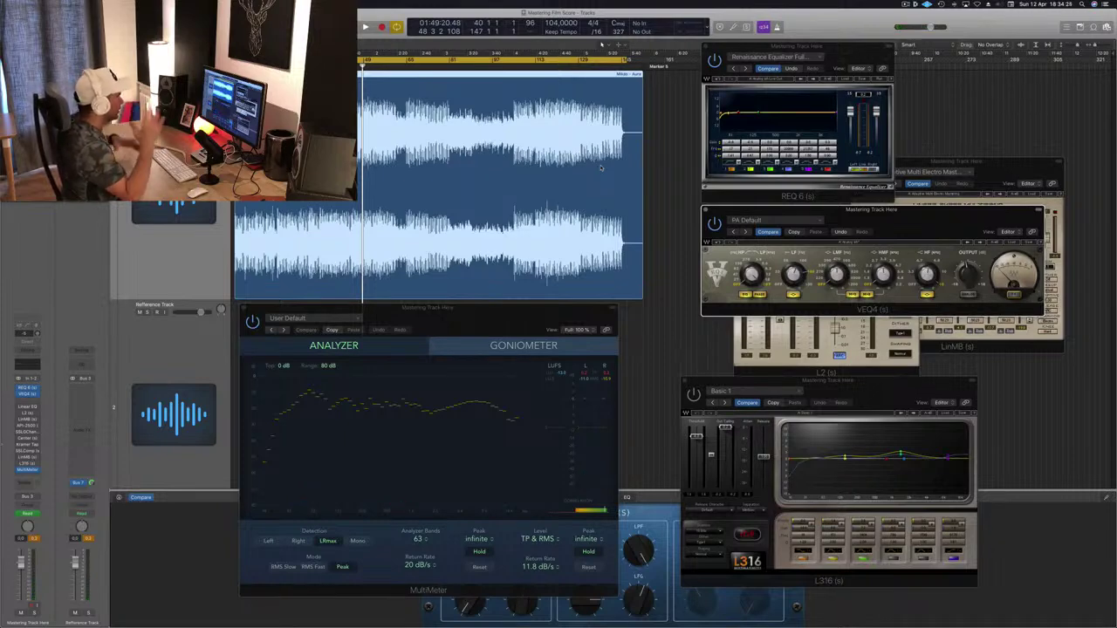
key(space)
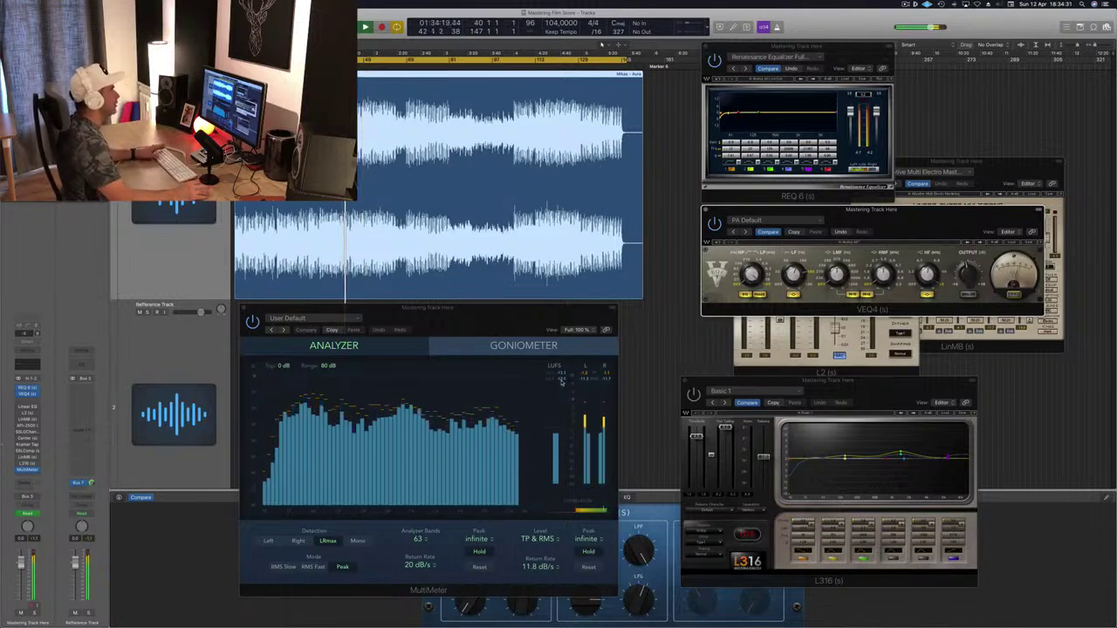
Reopen the L2 Ultramaximizer on the mastering track, enable it and place its window beside REQ 6.
click(27, 415)
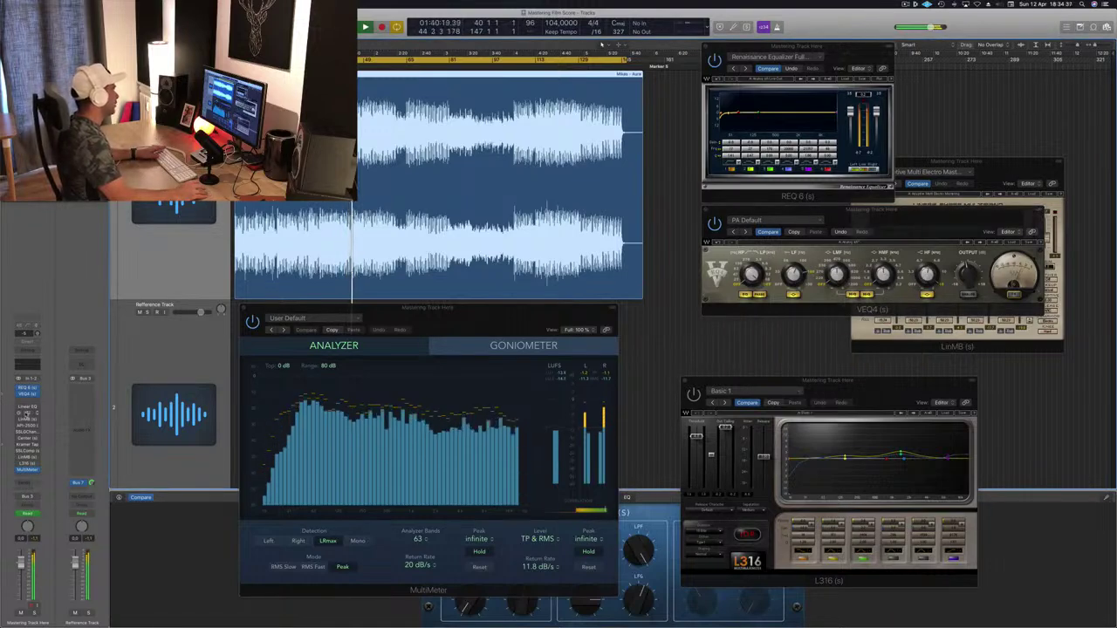
click(27, 415)
drag(863, 242, 838, 75)
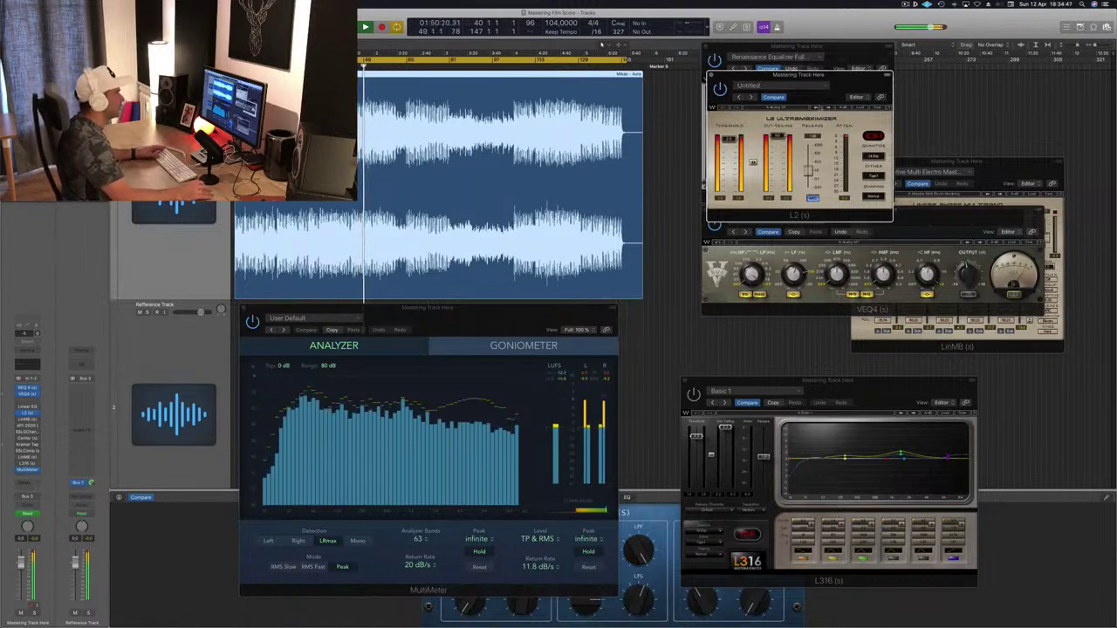
drag(825, 79, 1019, 50)
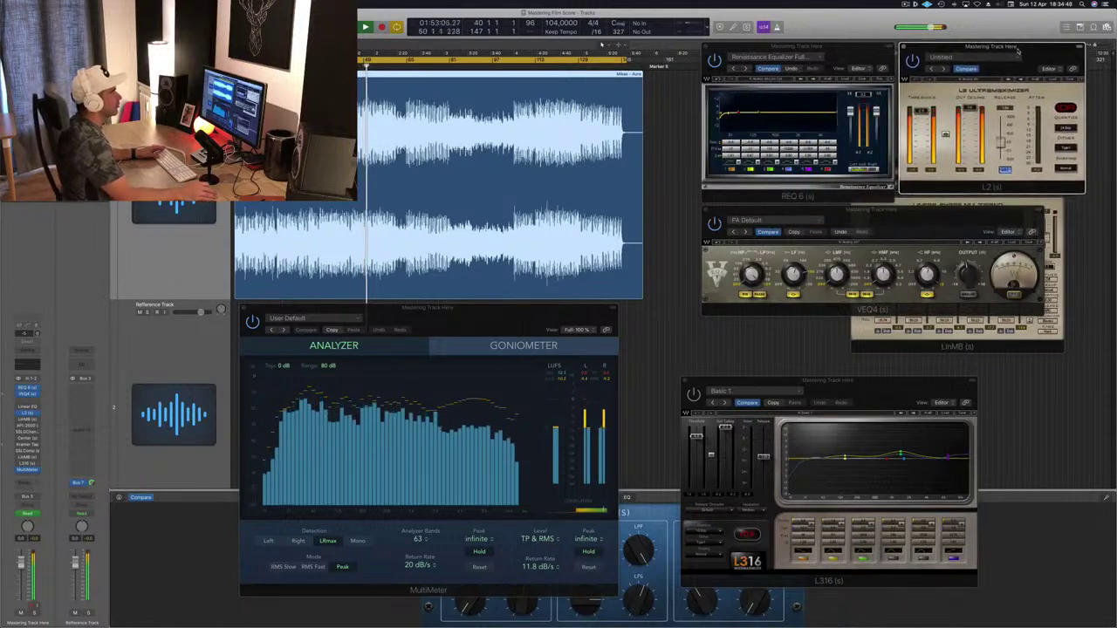
Bring up the LinMB multiband compressor on the mastering track, enable it and move its window below REQ 6.
click(29, 421)
click(29, 420)
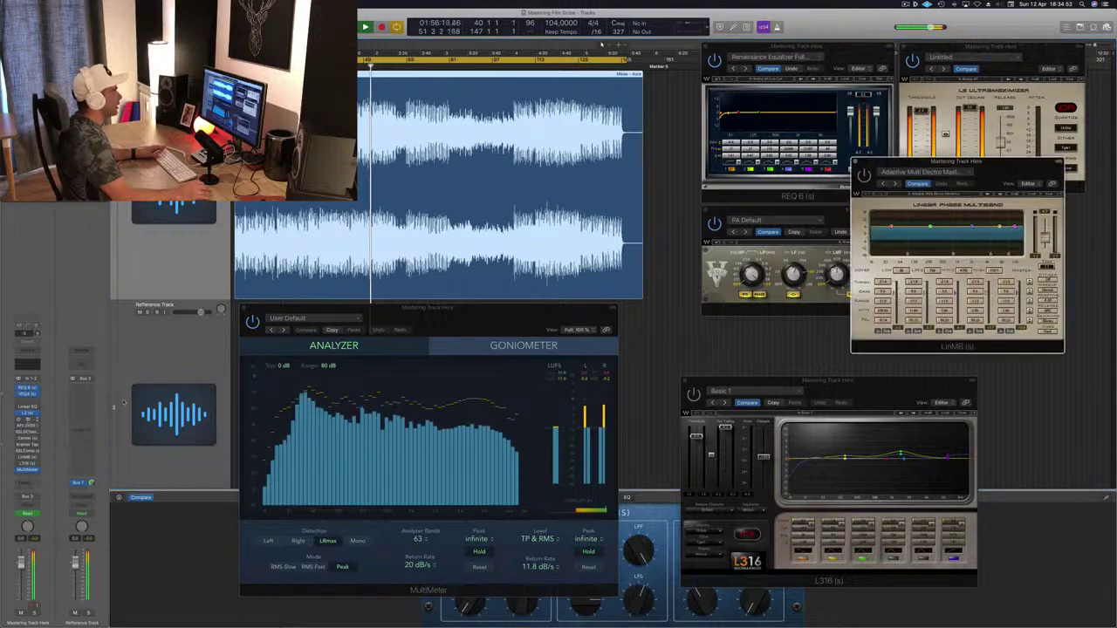
drag(1018, 159, 871, 154)
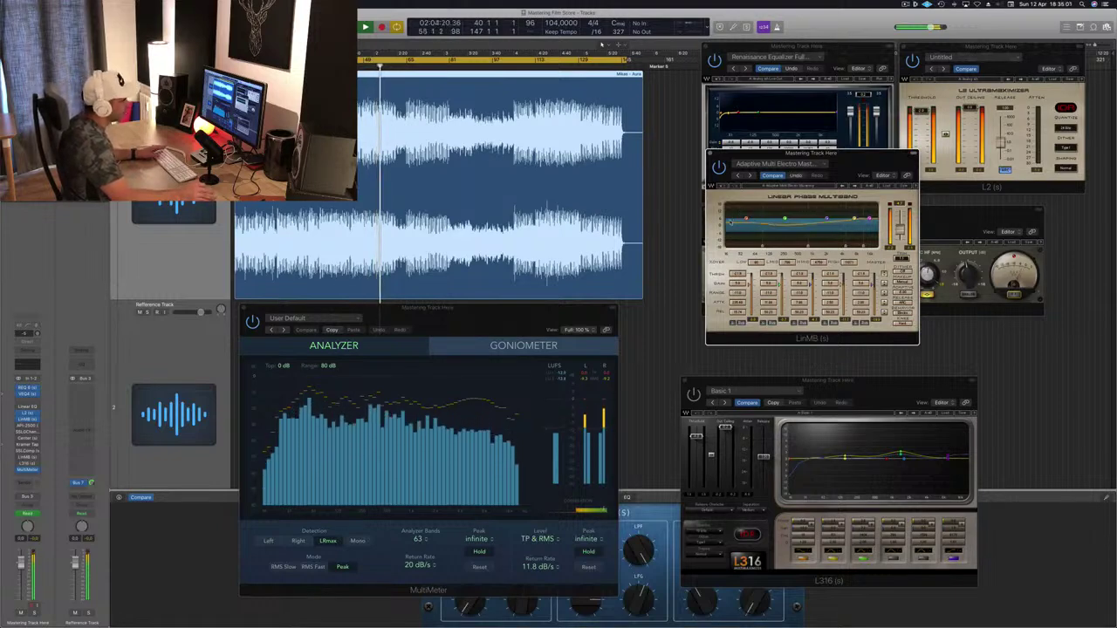
drag(811, 153, 785, 247)
Rearrange the L2, VEQ4, LinMB and L316 plug-in windows so they overlap less.
drag(960, 47, 1026, 46)
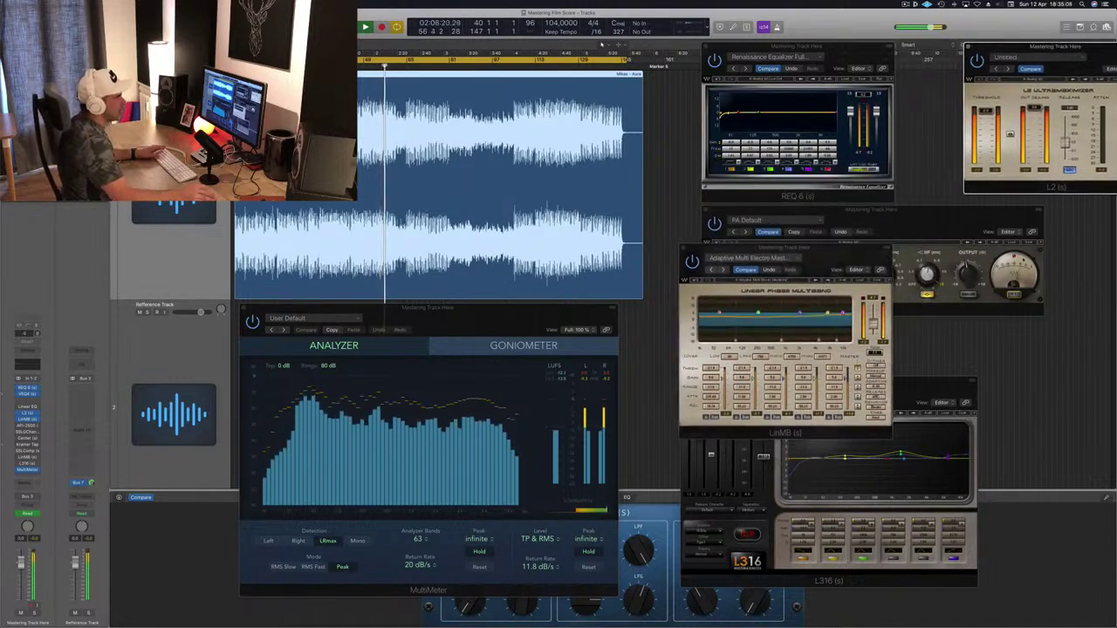
click(1019, 274)
drag(964, 217, 990, 169)
drag(720, 258, 875, 274)
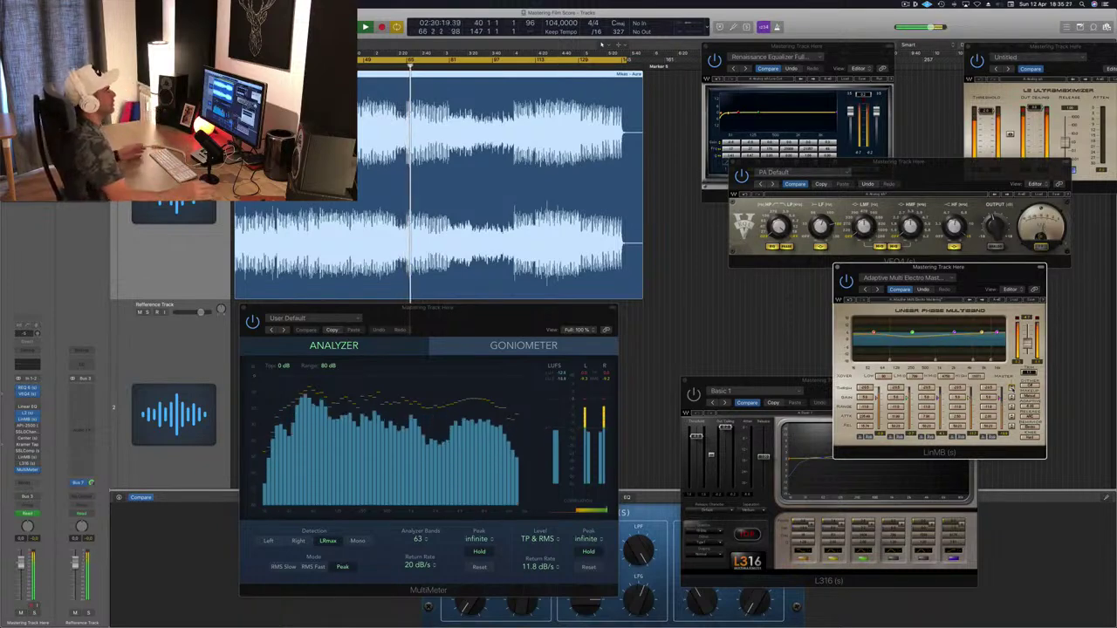
drag(997, 270, 1036, 274)
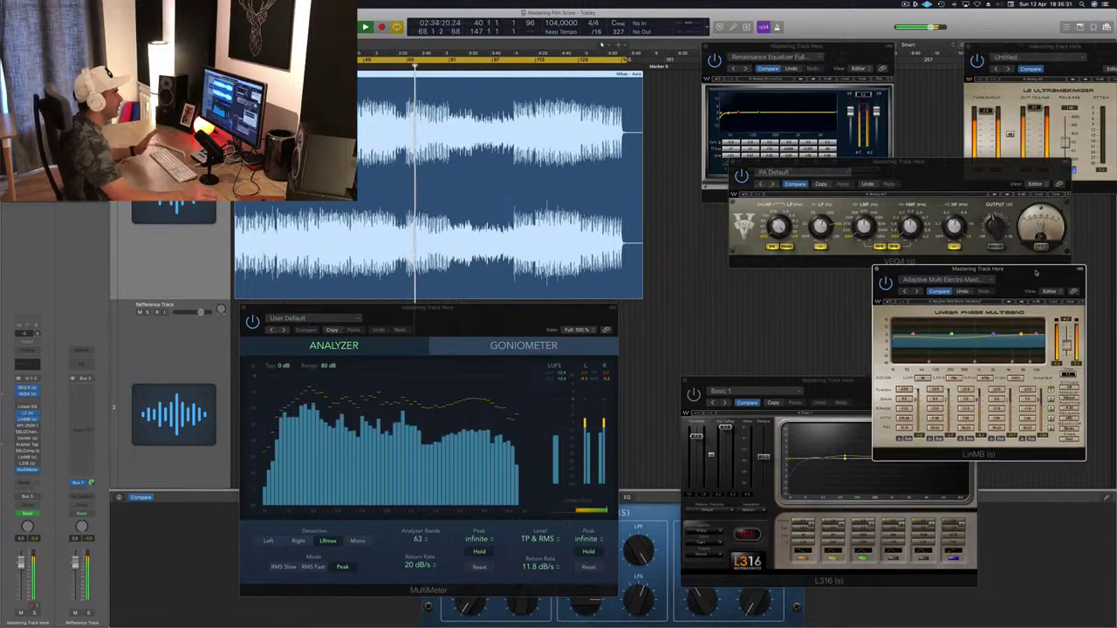
drag(814, 380, 799, 274)
Open the API-2500 compressor on the mastering track, enable it and place its window over L316.
click(31, 427)
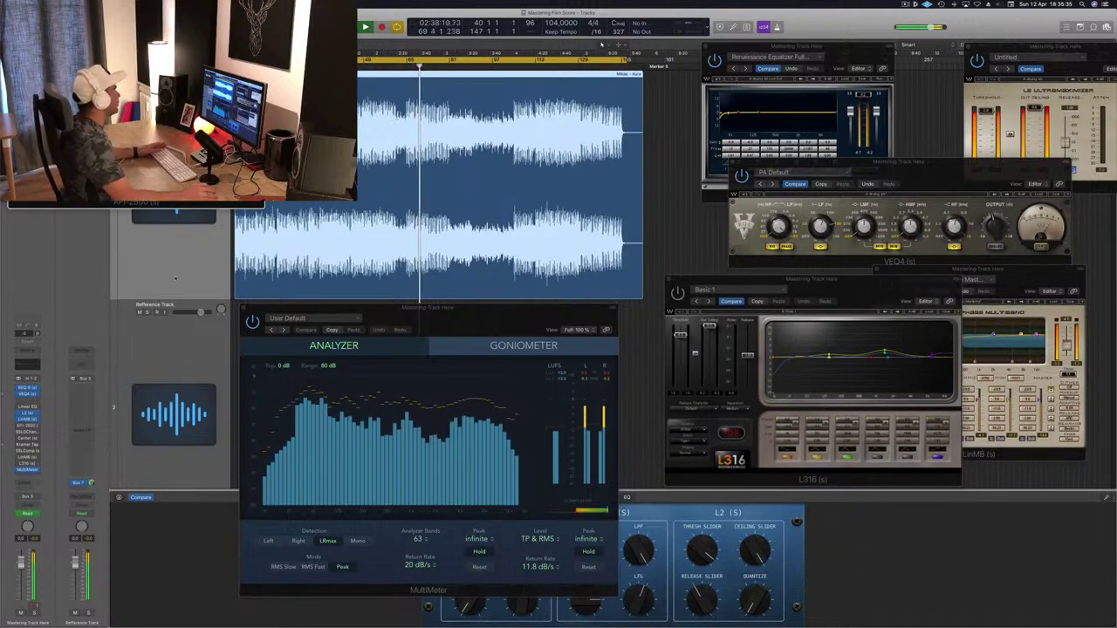
drag(233, 42, 844, 259)
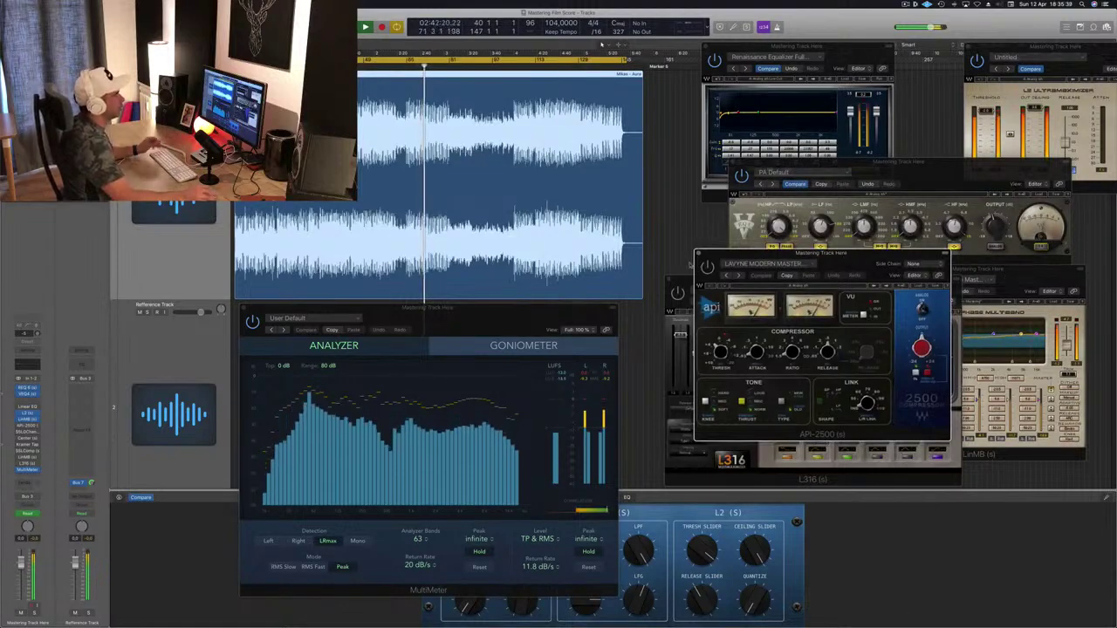
drag(846, 261, 839, 264)
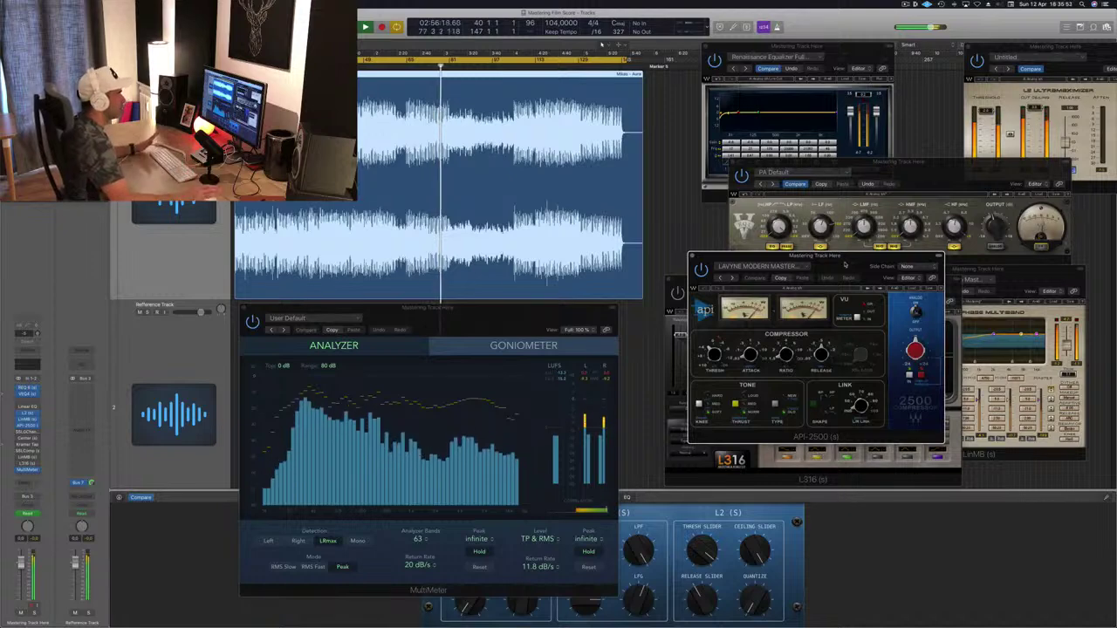
drag(845, 264, 841, 273)
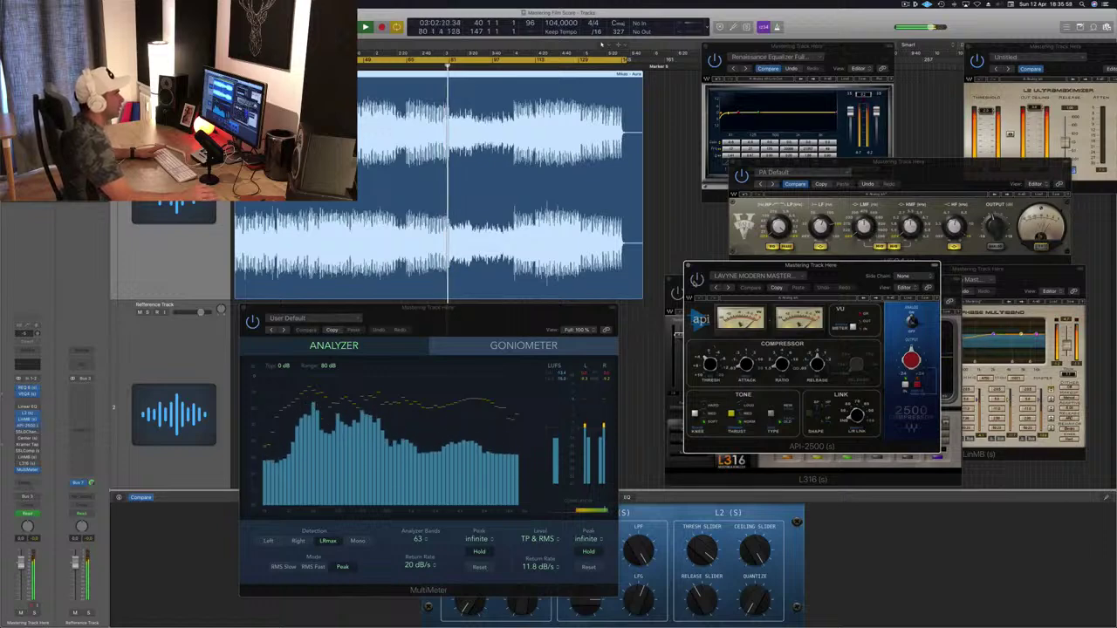
Replay the cycled section to audition the API-2500 compressor against the MultiMeter, shifting the API-2500 window down below VEQ4.
key(space)
key(space)
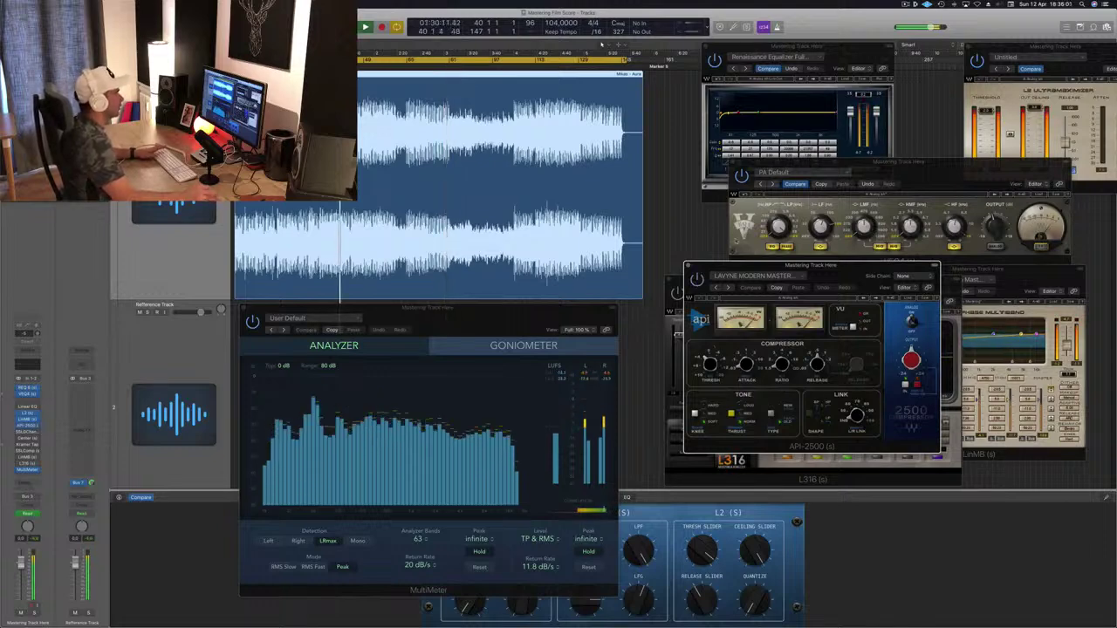
key(space)
key(space)
drag(727, 264, 721, 263)
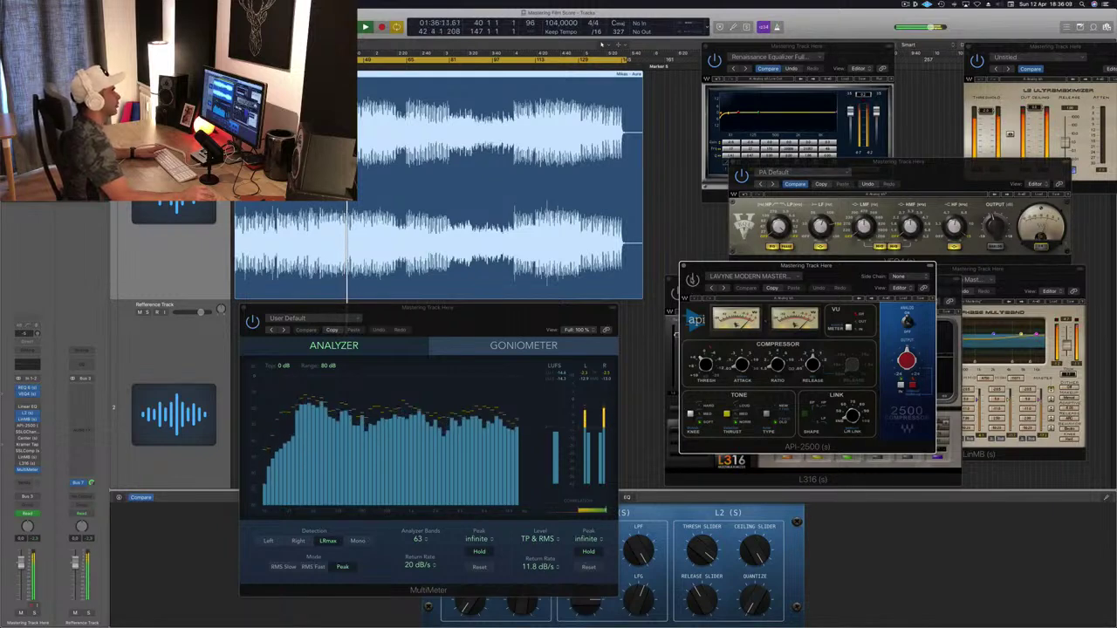
drag(820, 270, 823, 273)
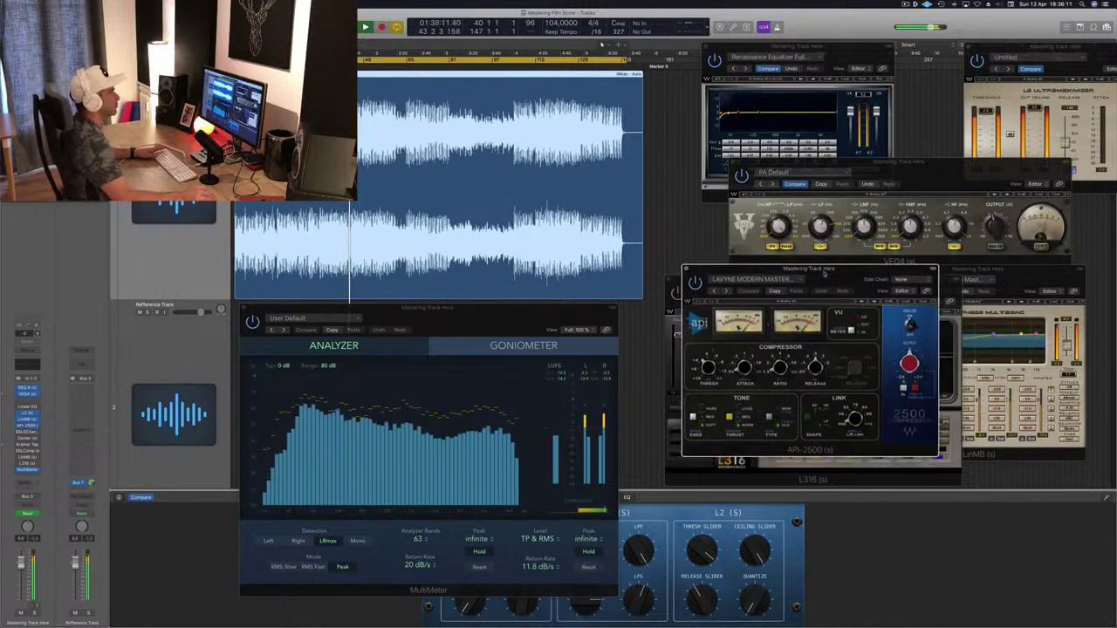
key(space)
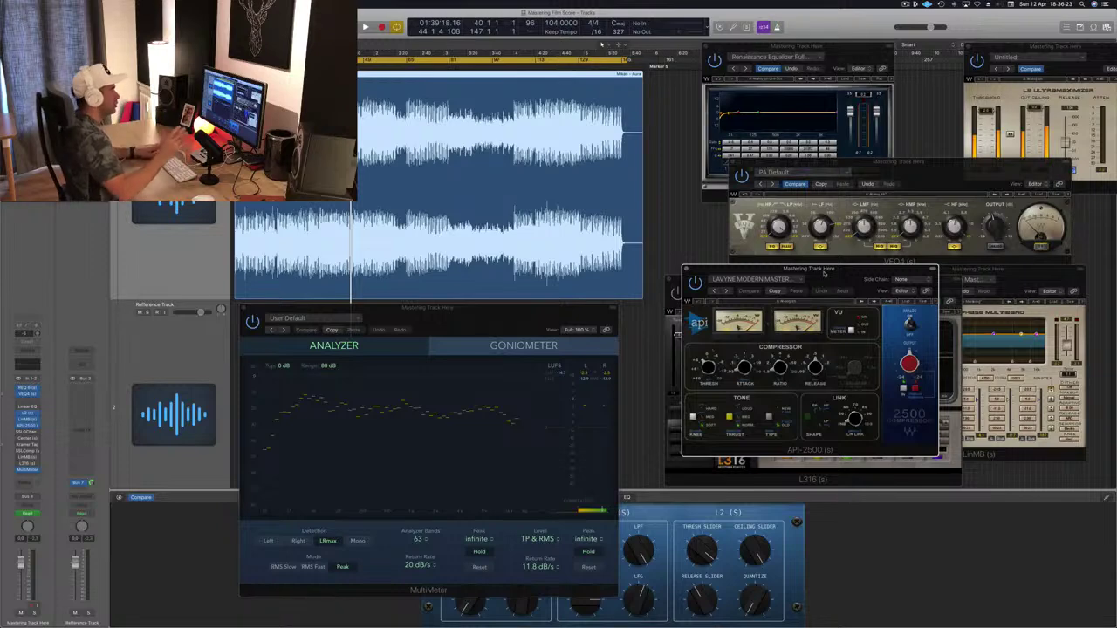
key(space)
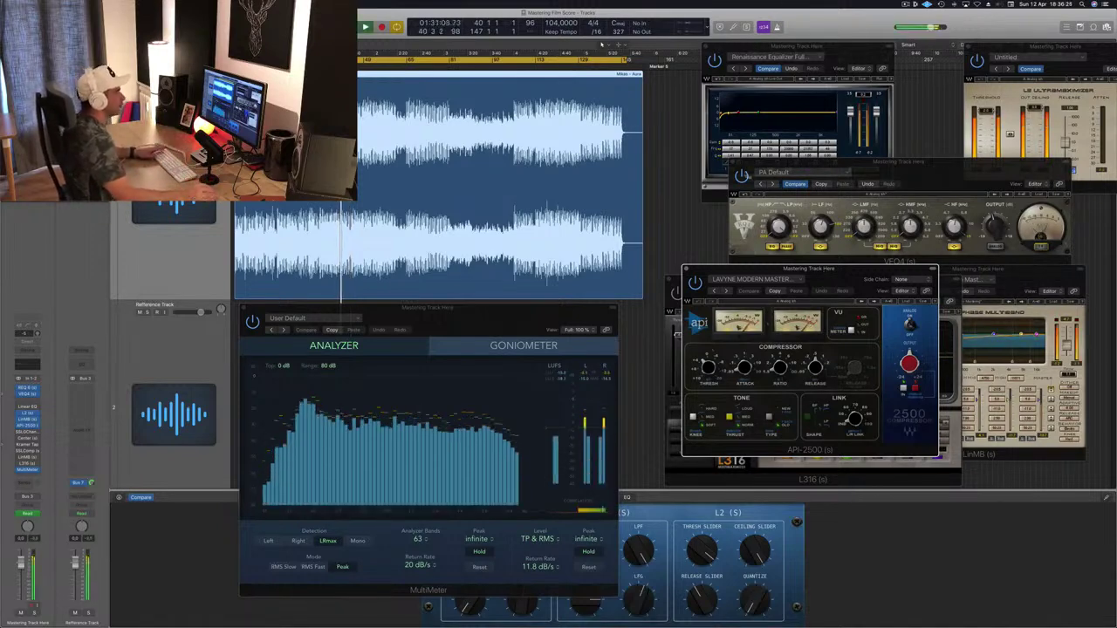
drag(843, 275, 841, 307)
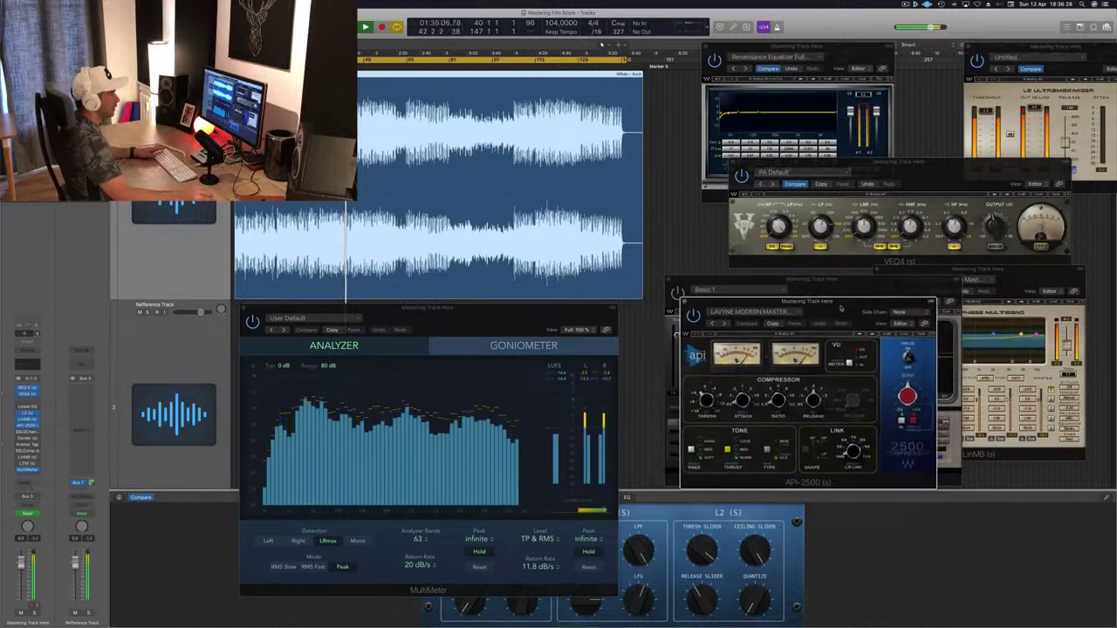
click(563, 394)
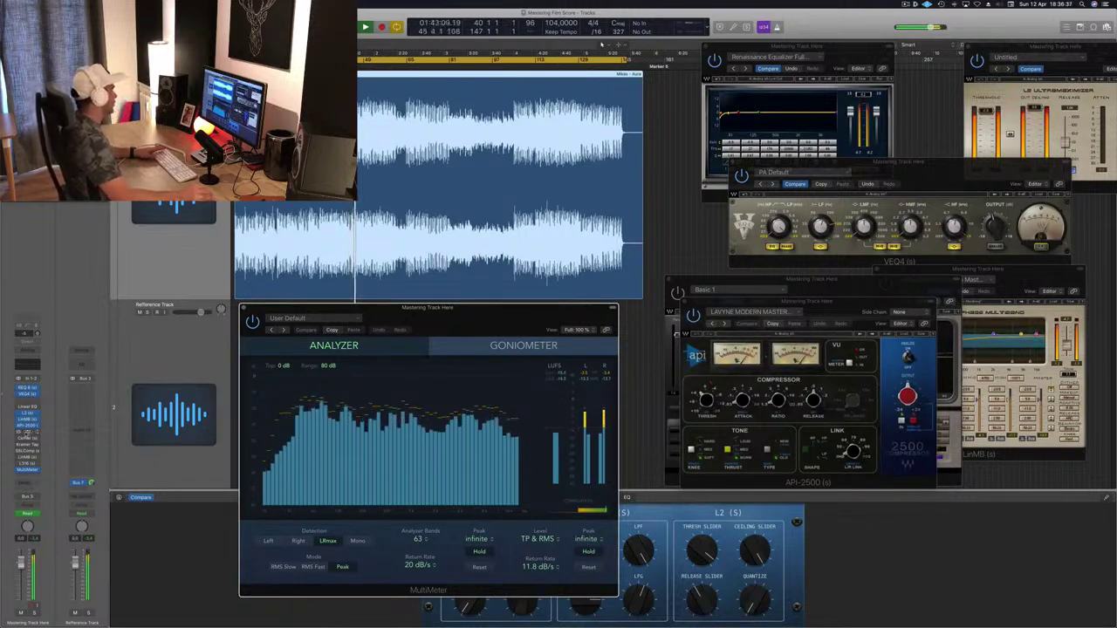
Open the SSLGChannel plug-in on the mastering track to check it, and close its window.
click(27, 432)
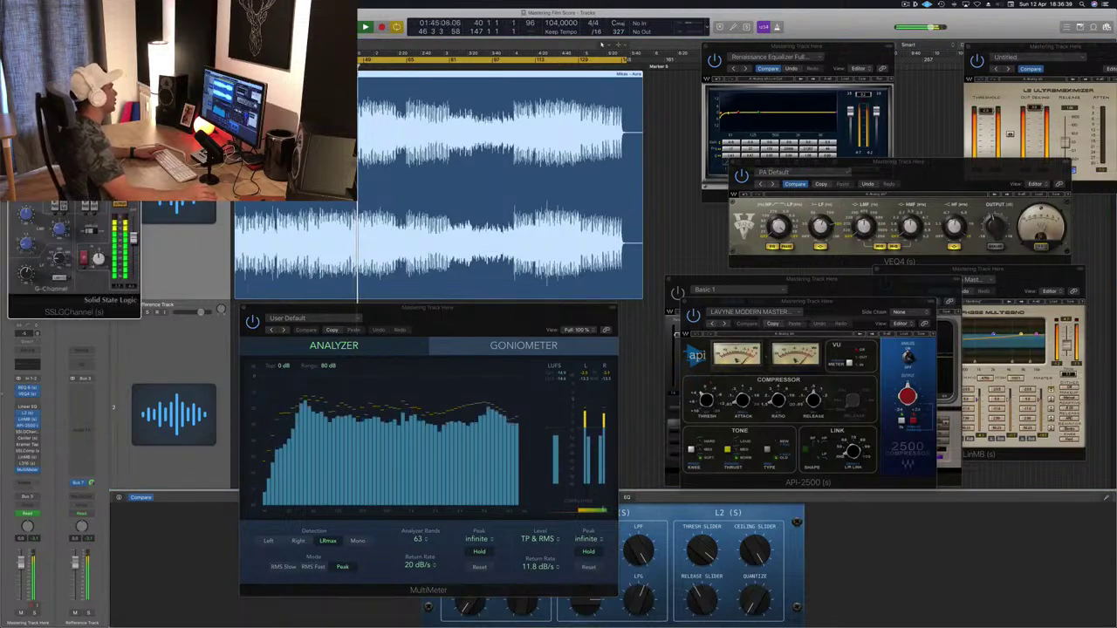
drag(74, 46, 90, 49)
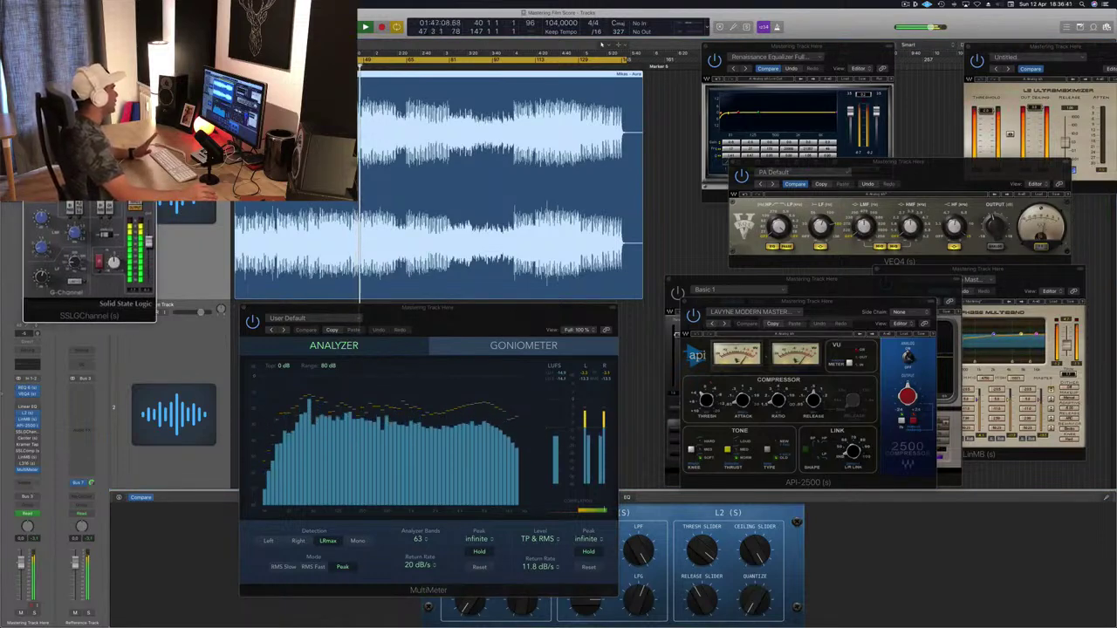
click(28, 49)
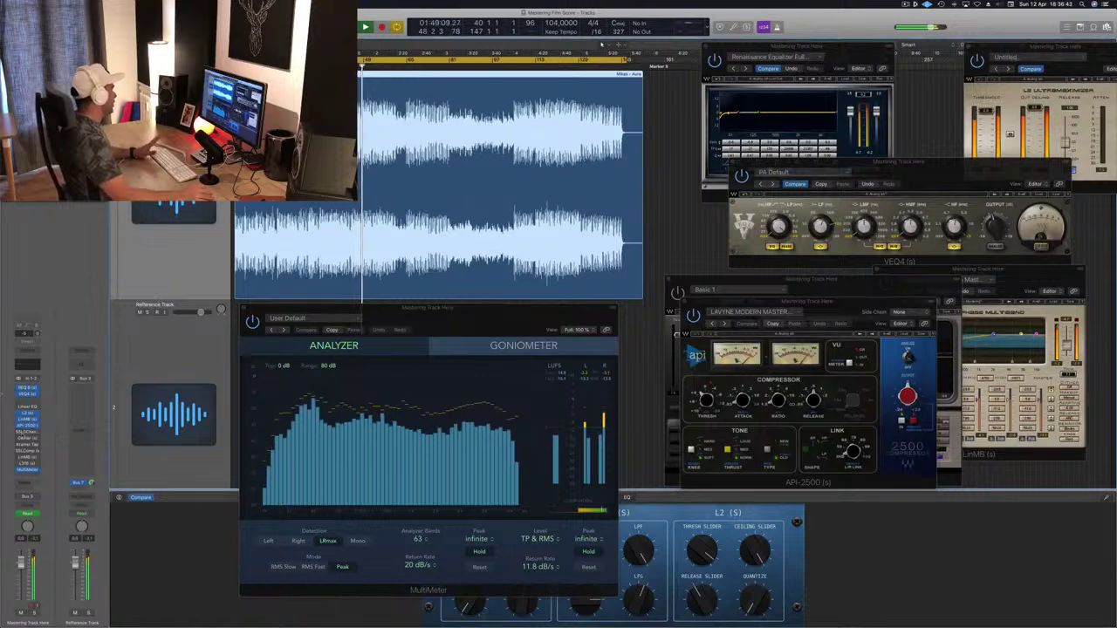
Open the Center plug-in on the mastering track, enable it to audition it beside the MultiMeter, and close its window.
click(27, 439)
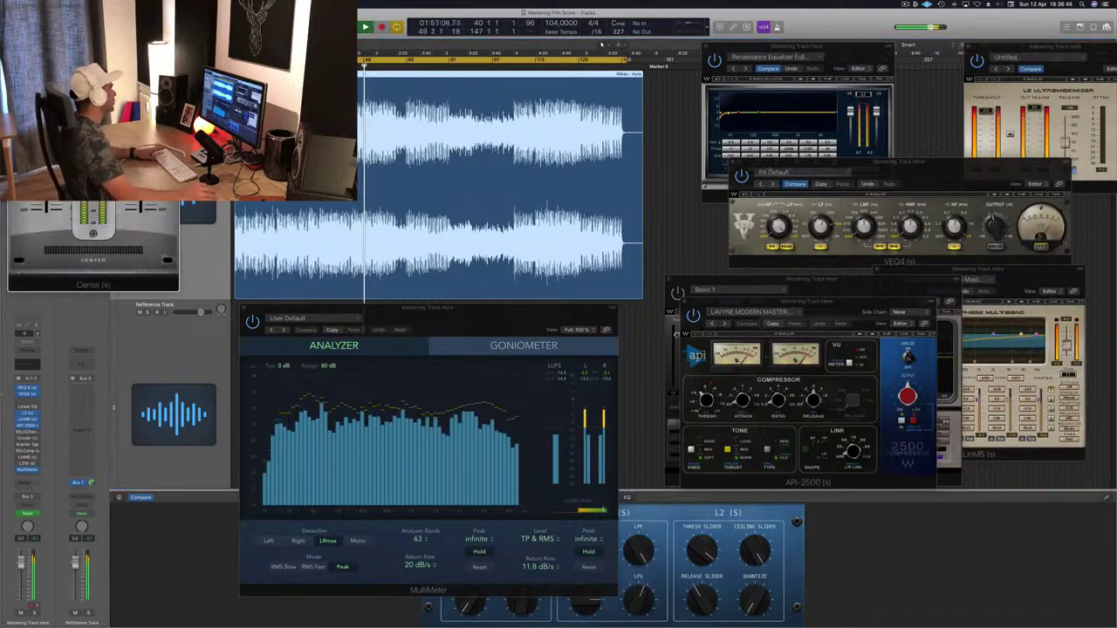
drag(46, 25, 698, 203)
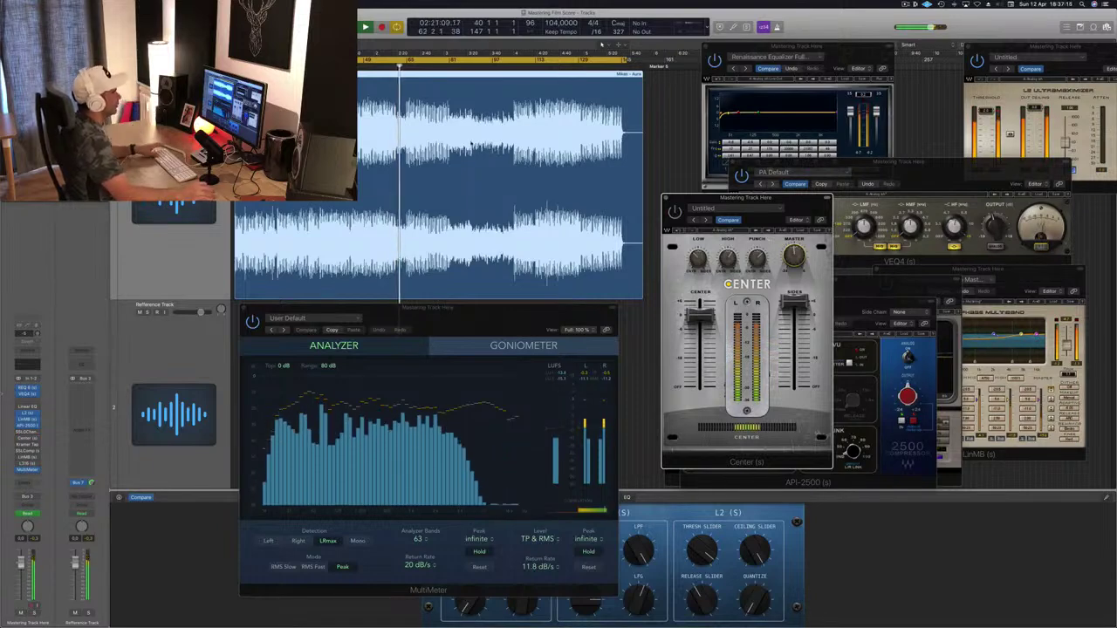
key(alt+comma)
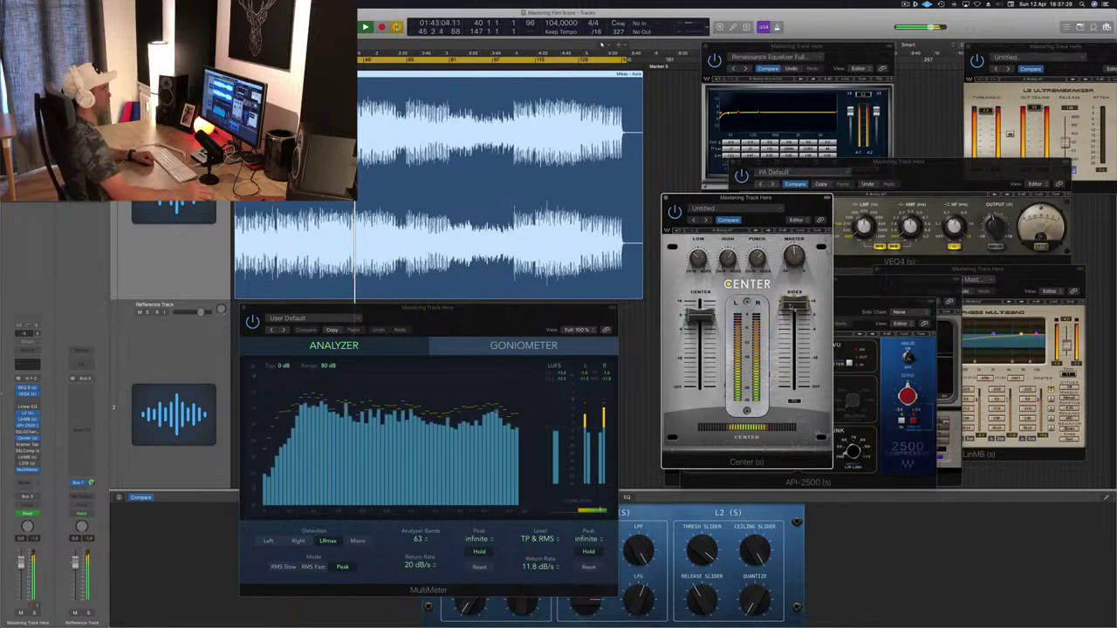
drag(793, 204, 790, 204)
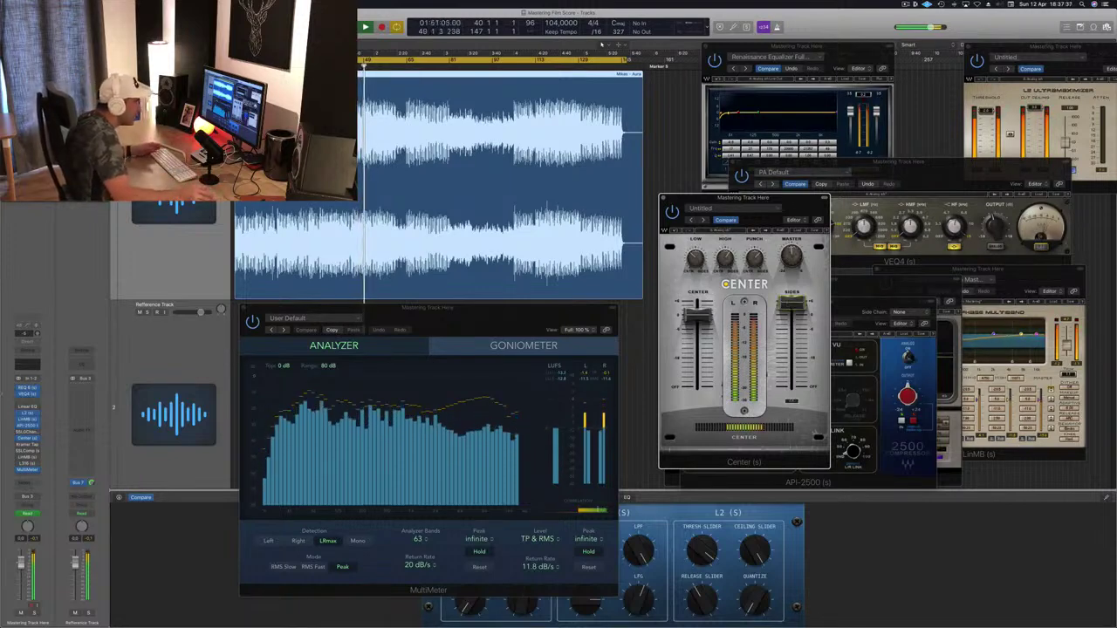
click(662, 199)
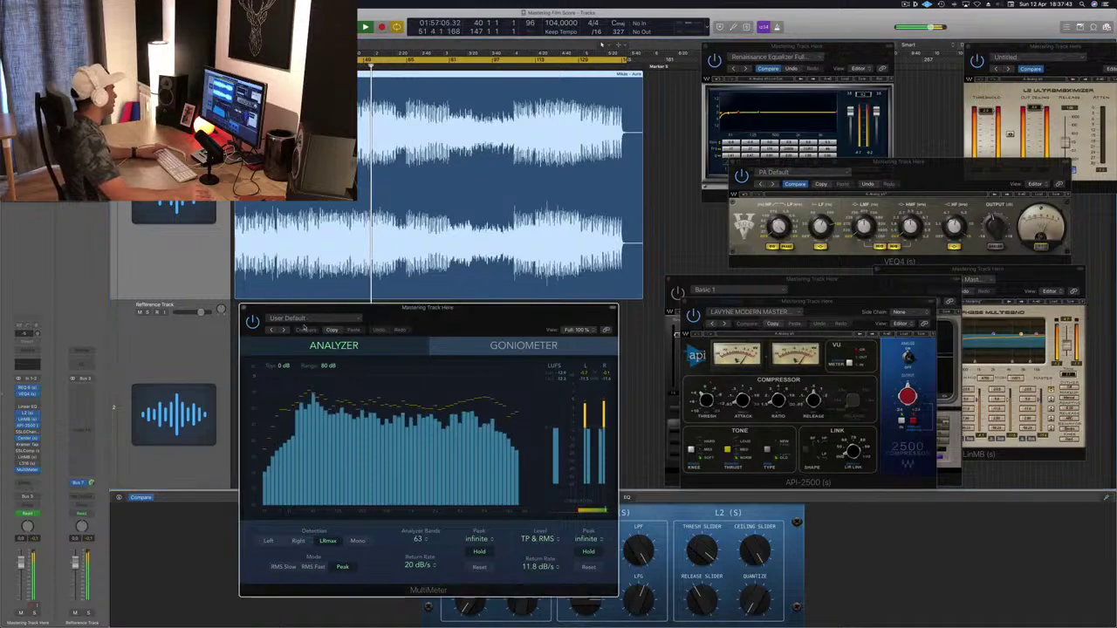
Open and enable Kramer Tape with its Mastering Clean and Open preset, placing its window below VEQ4 to audition it against the MultiMeter.
click(28, 446)
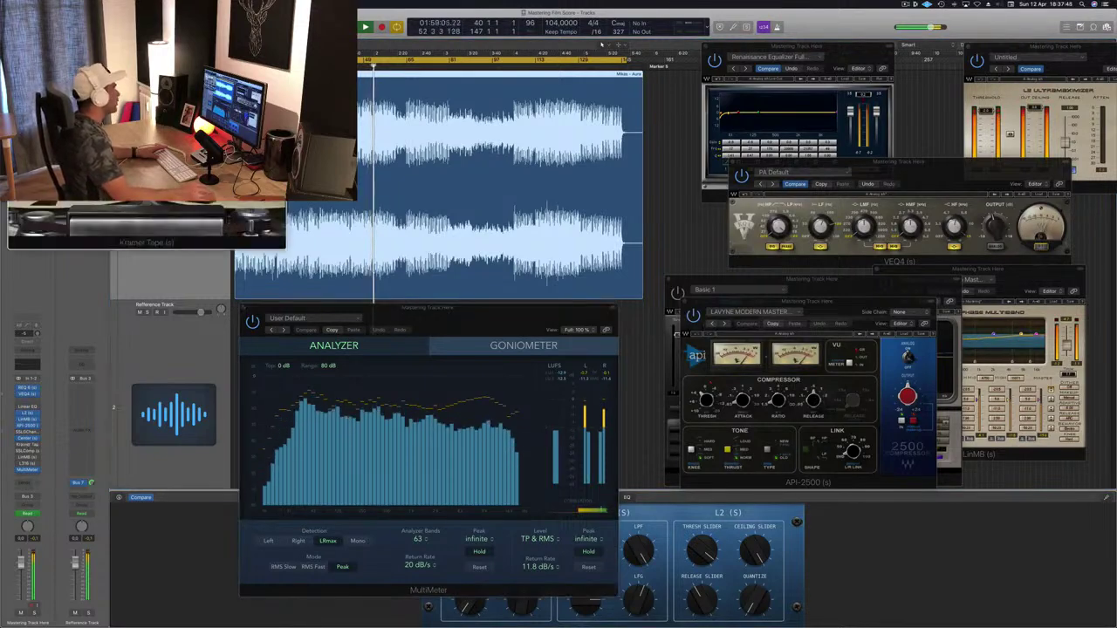
drag(215, 38, 848, 240)
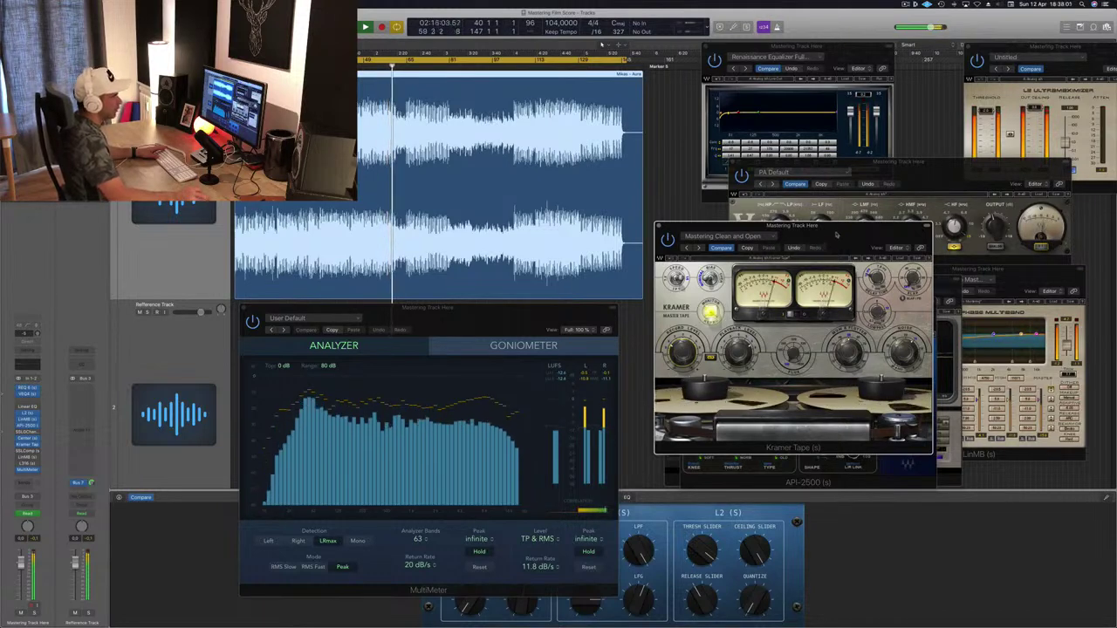
drag(837, 236, 926, 249)
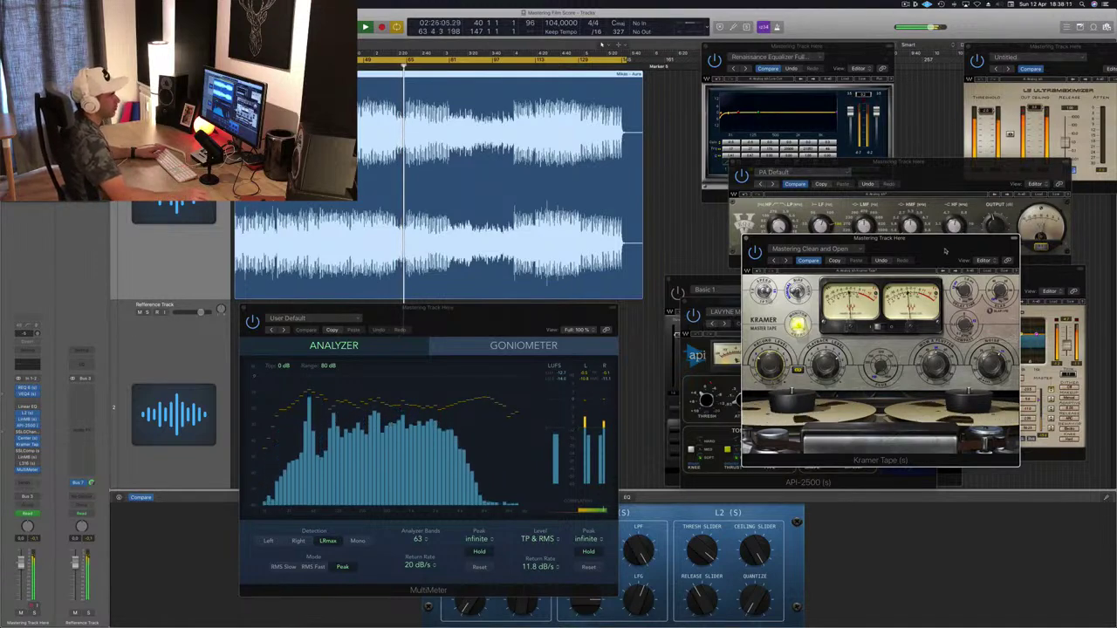
drag(939, 245, 920, 251)
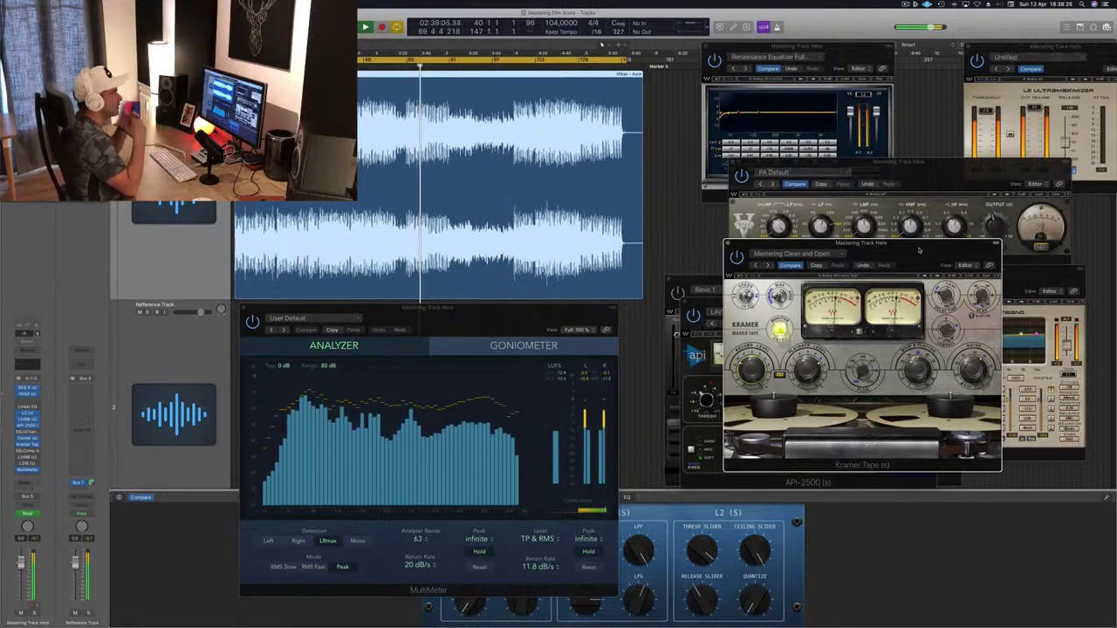
drag(927, 246, 950, 230)
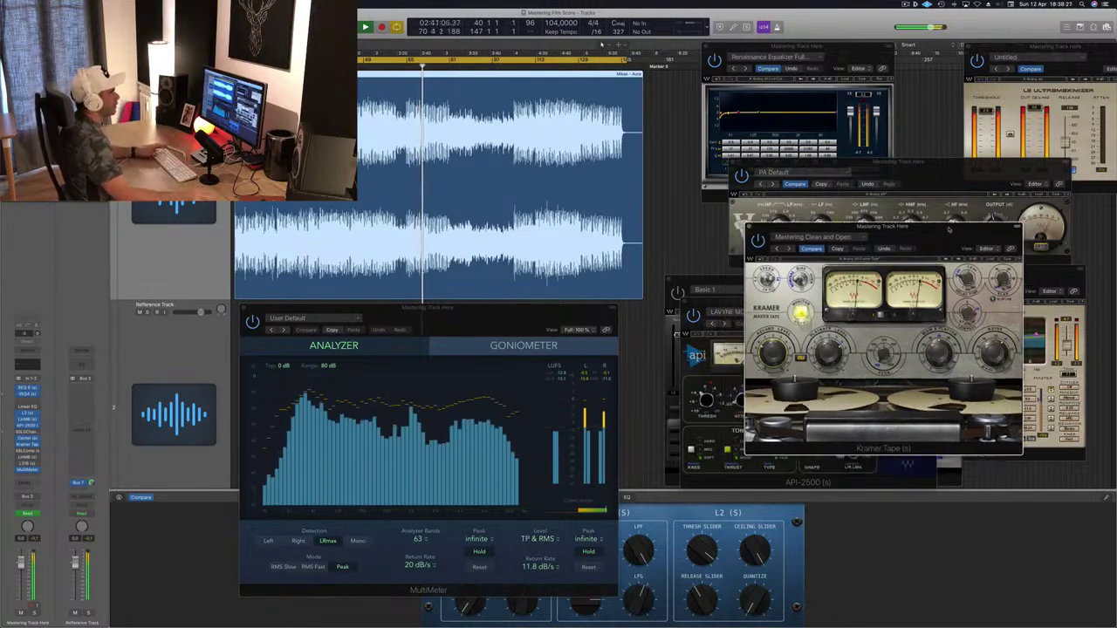
click(561, 388)
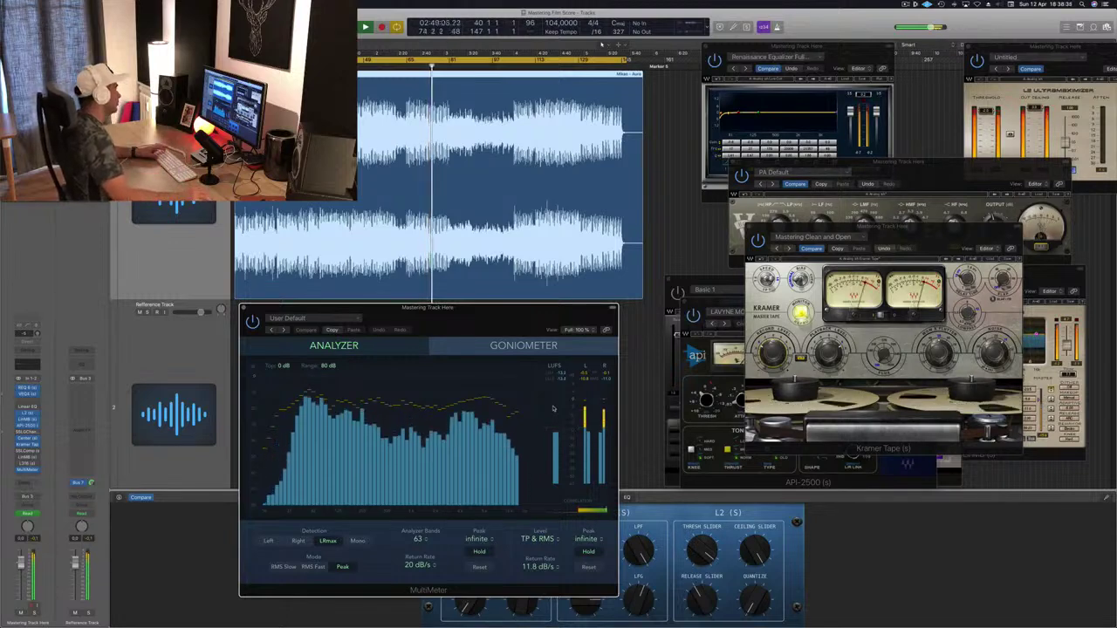
drag(502, 318, 508, 316)
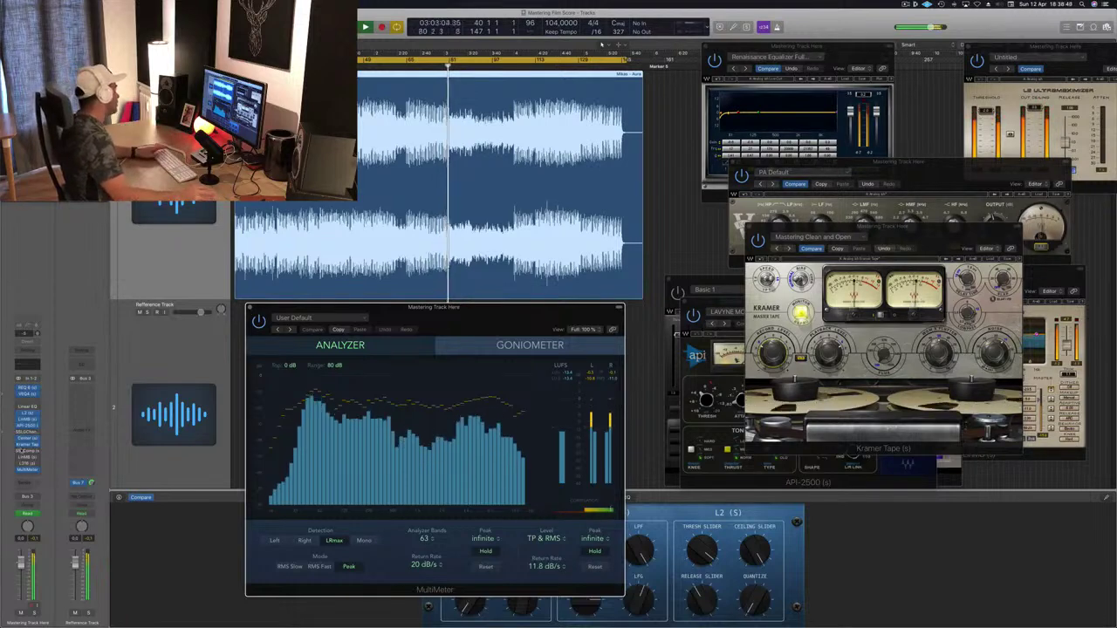
Open and enable the SSLComp compressor on the mastering track, place it beside Kramer Tape, and restart playback of the cycled section.
click(27, 453)
drag(78, 25, 693, 284)
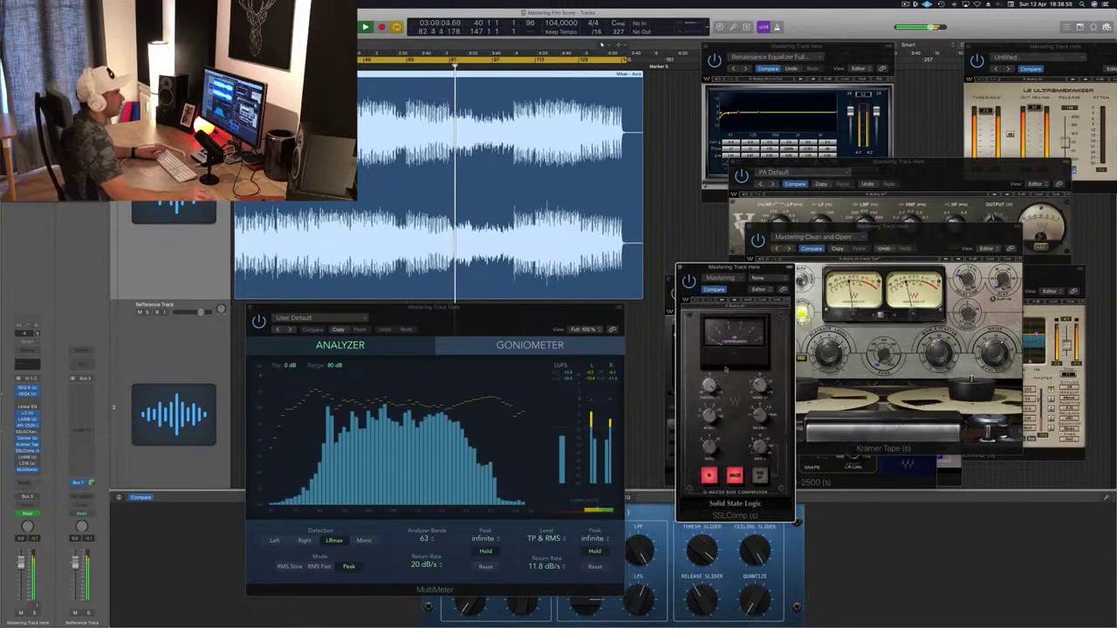
key(space)
key(space)
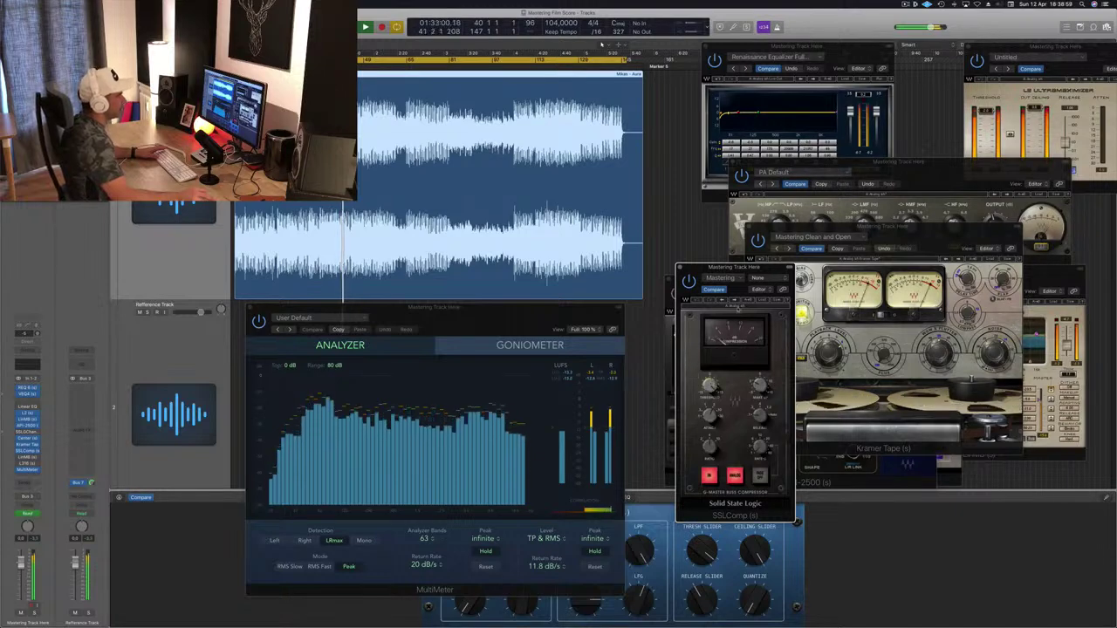
Audition the SSLComp compressor on the playing mix while shifting its window around over Kramer Tape and API-2500.
drag(765, 270, 754, 285)
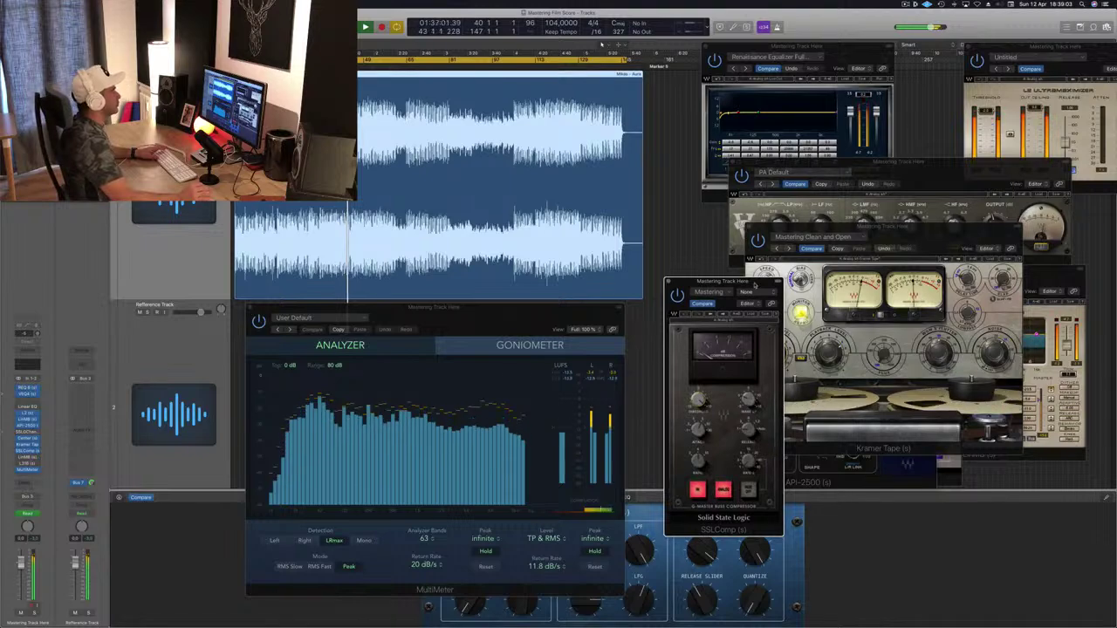
drag(755, 284, 745, 300)
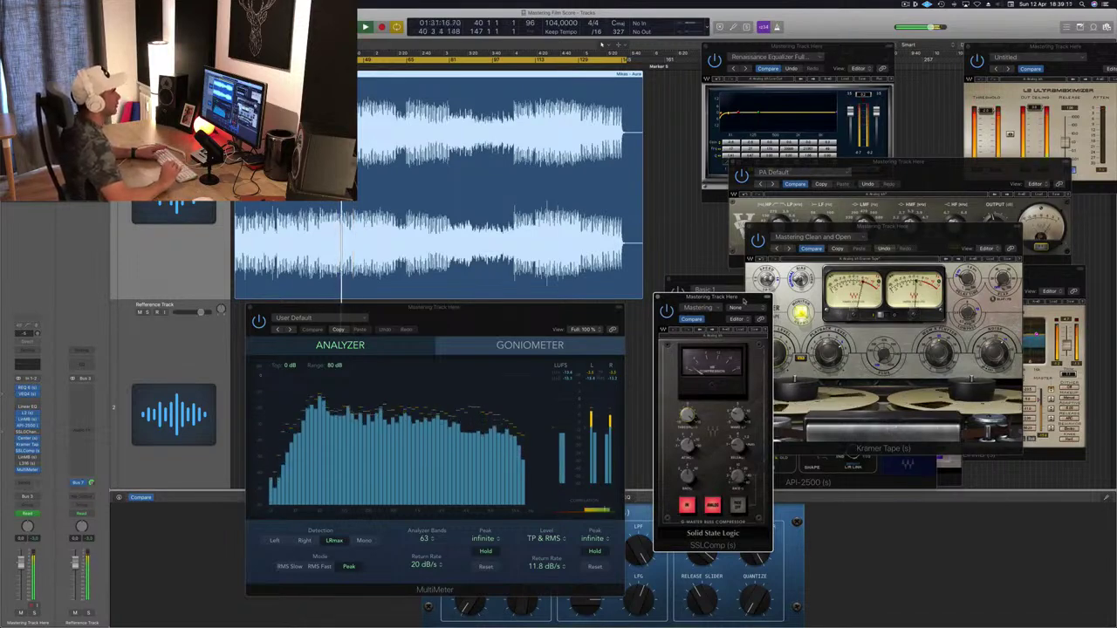
drag(745, 301, 763, 307)
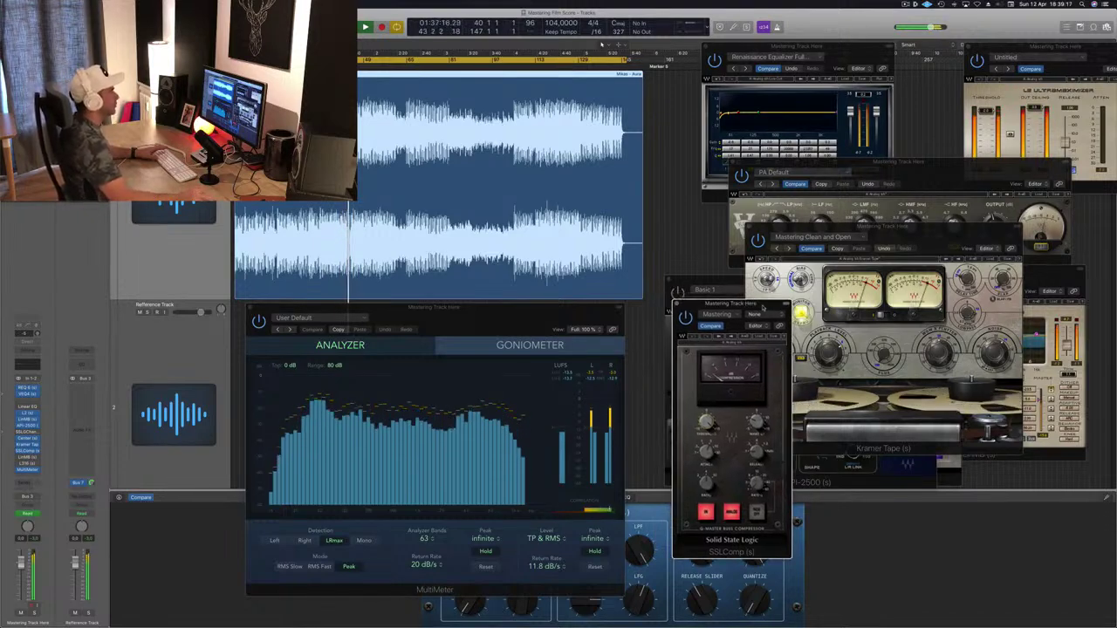
drag(762, 308, 759, 306)
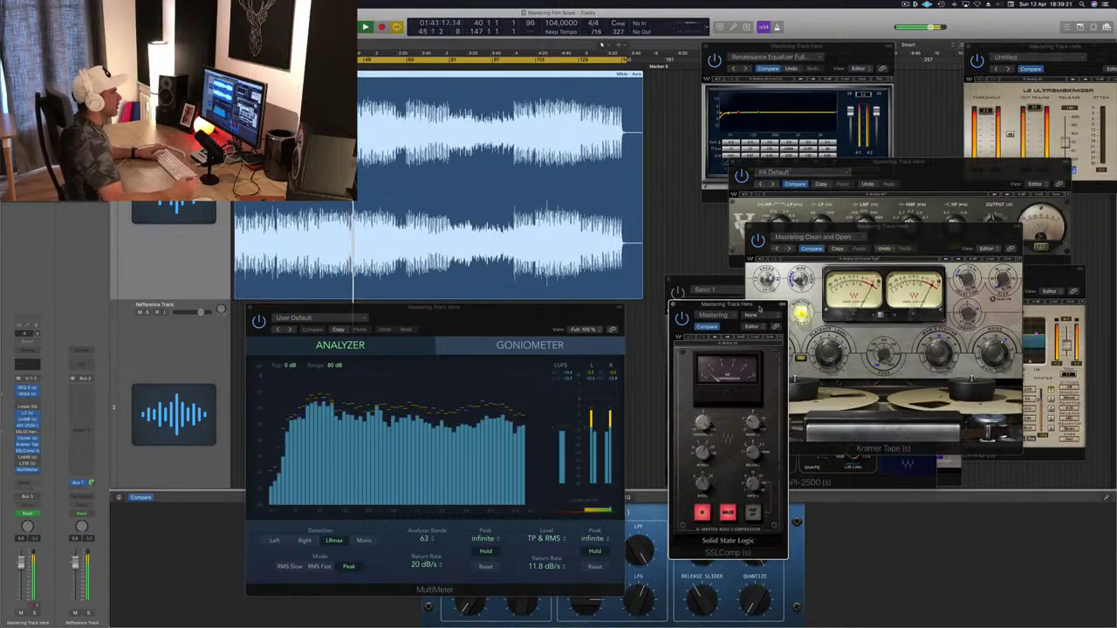
drag(759, 308, 756, 284)
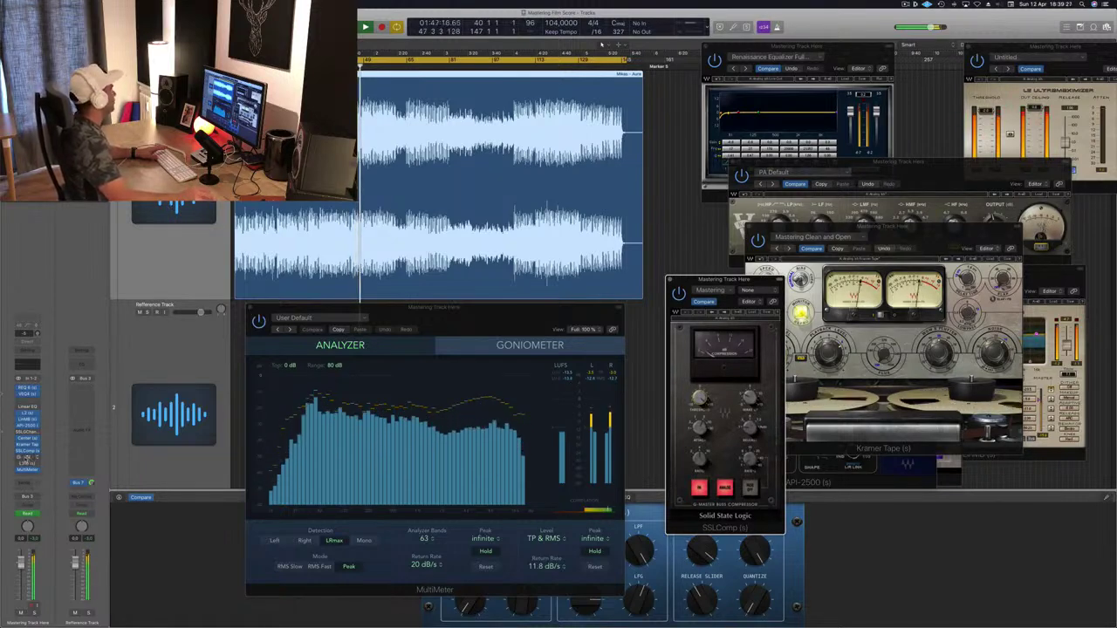
Open the second LinMB on the mastering track with the Multi Opto Mastering preset, enable it, and position it beside SSLComp.
click(30, 458)
drag(192, 42, 1026, 355)
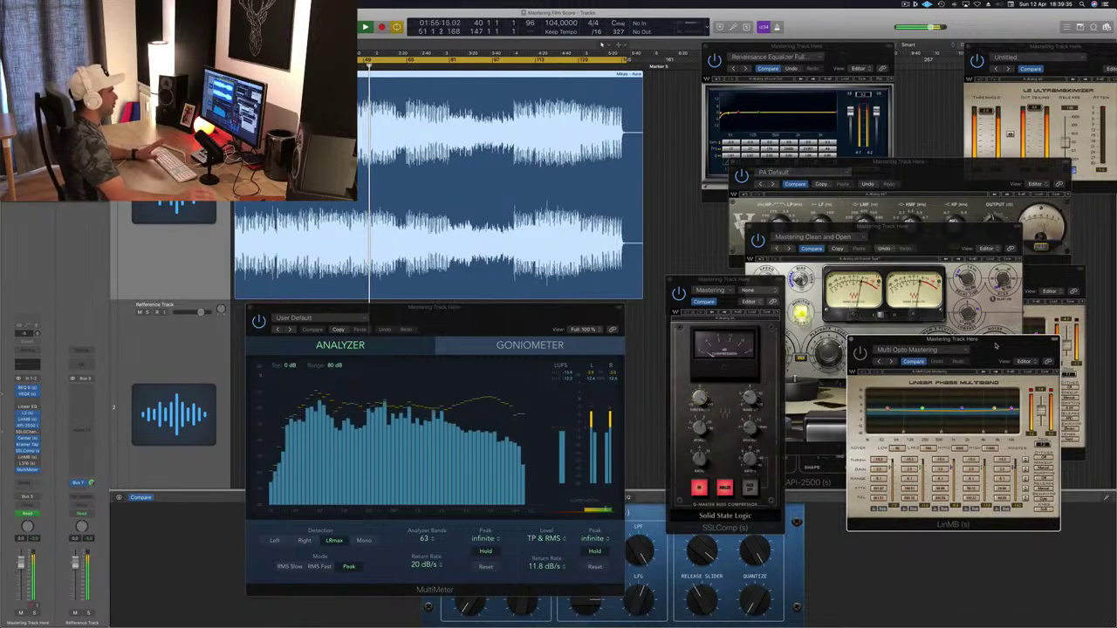
drag(996, 347, 973, 312)
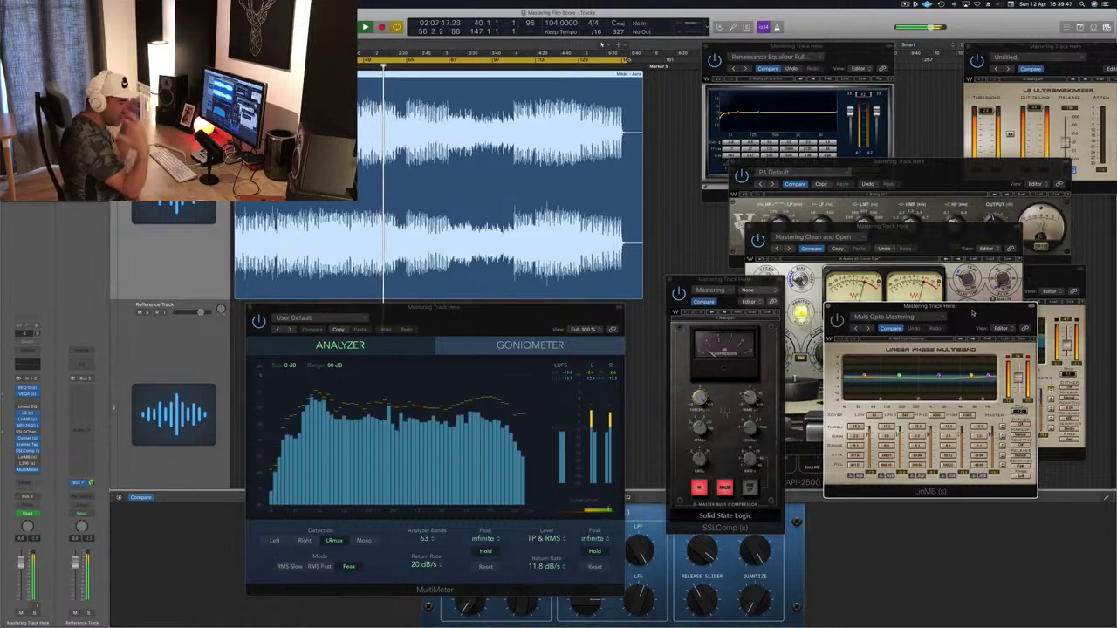
drag(972, 312, 962, 307)
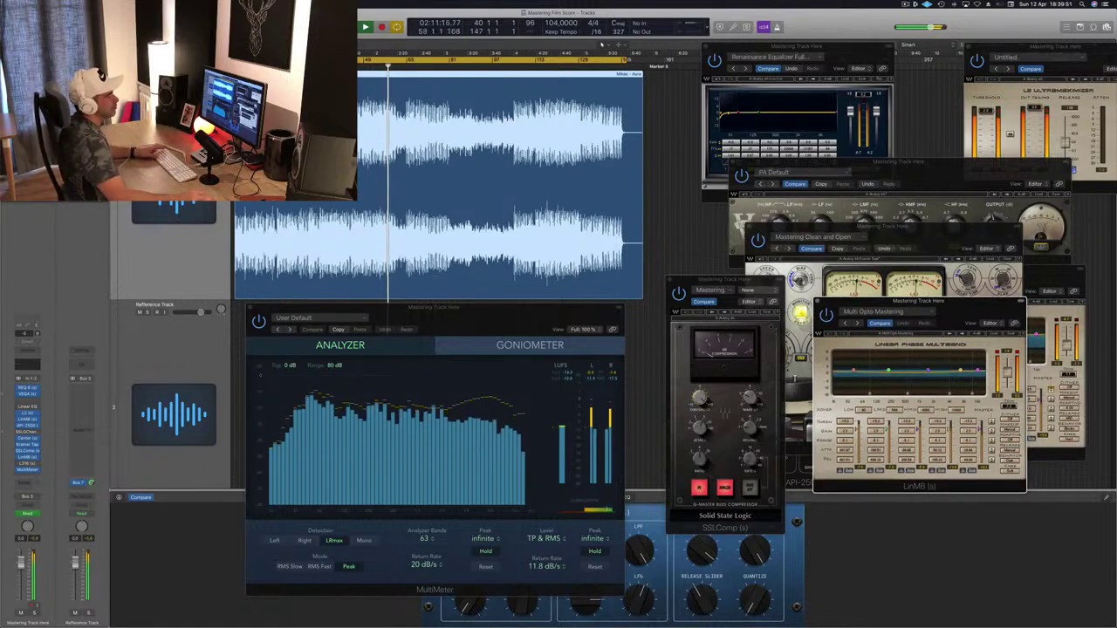
drag(964, 308, 985, 298)
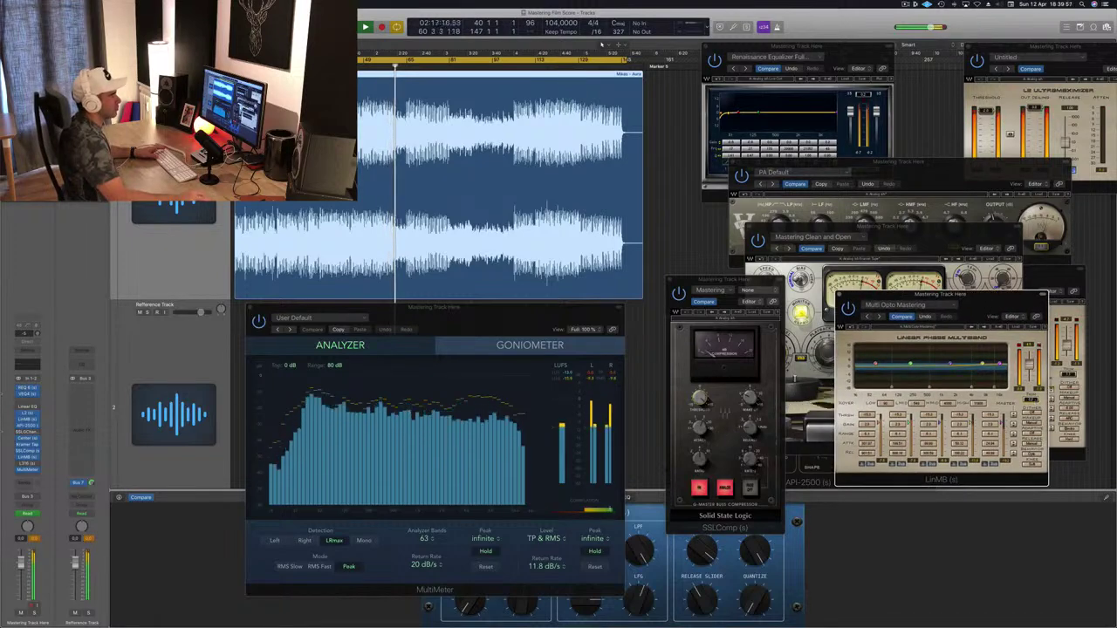
drag(982, 297, 960, 296)
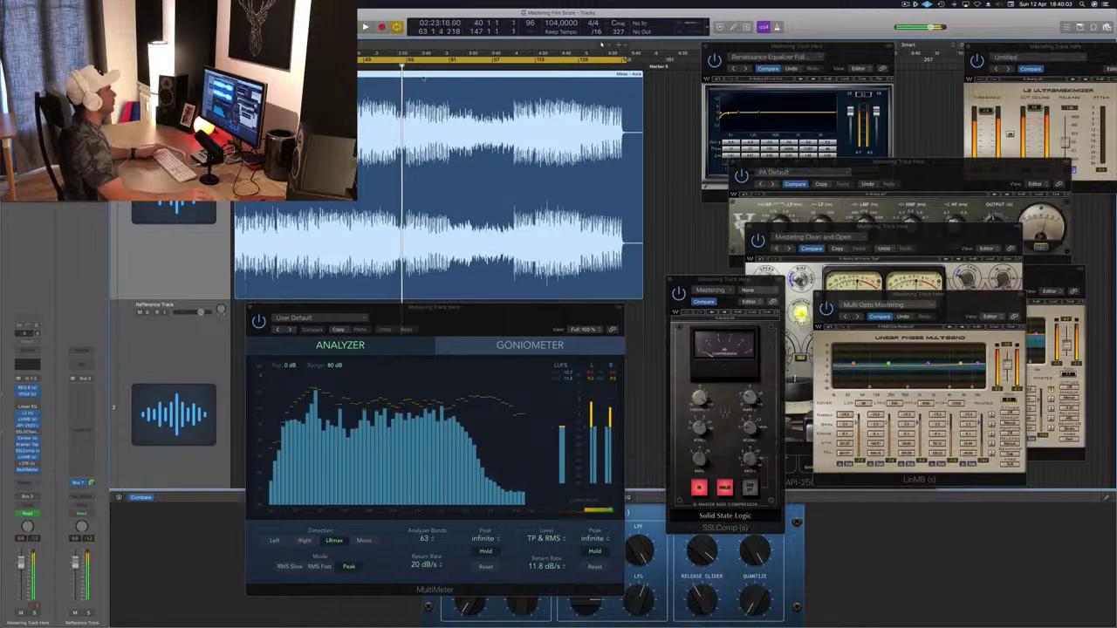
Replay the cycled section to audition the second LinMB, moving its window up over Kramer Tape.
key(space)
key(space)
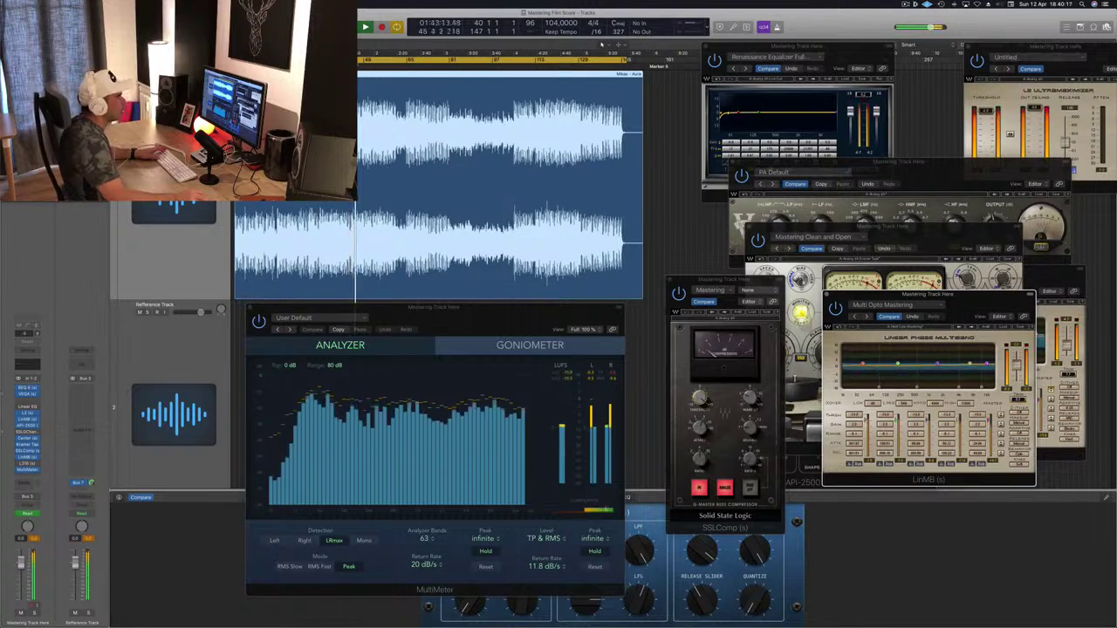
drag(972, 306, 975, 307)
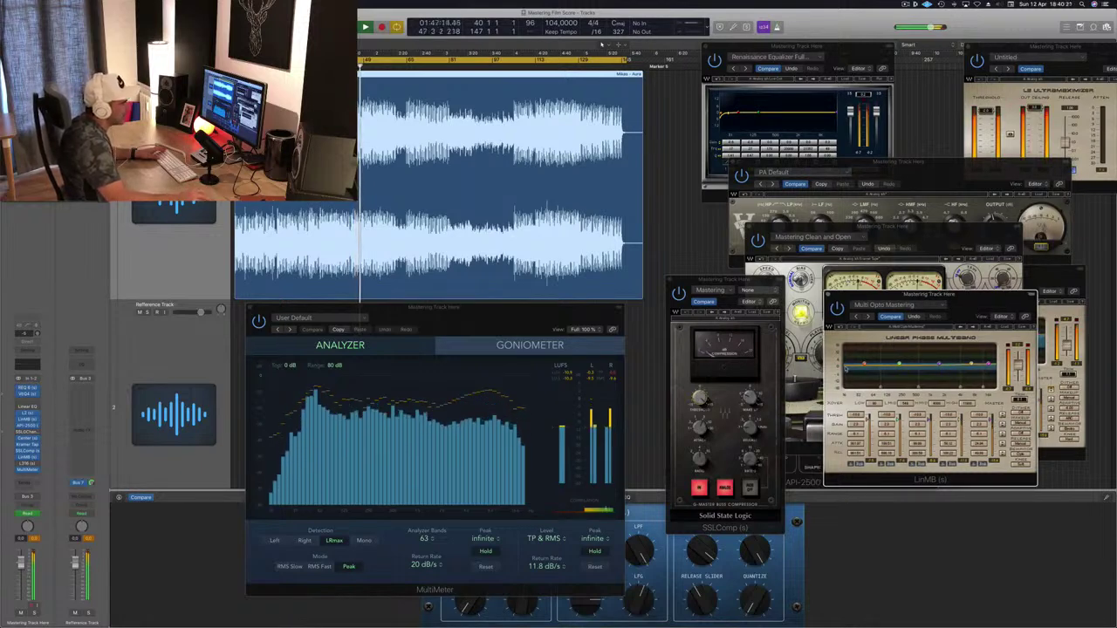
drag(981, 308, 1033, 222)
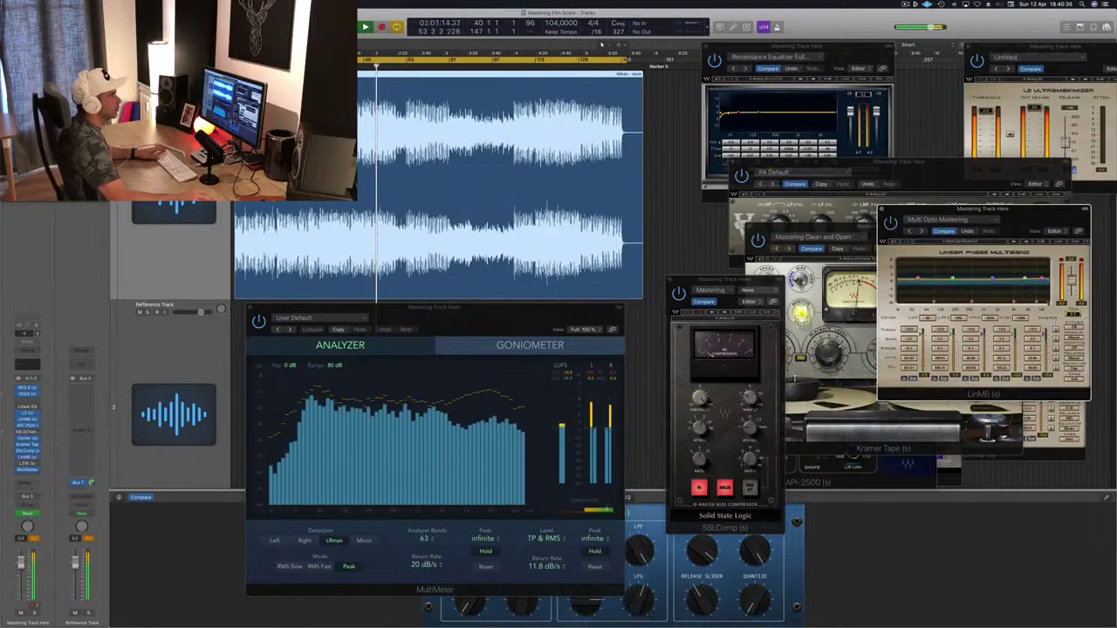
drag(1048, 215, 1038, 262)
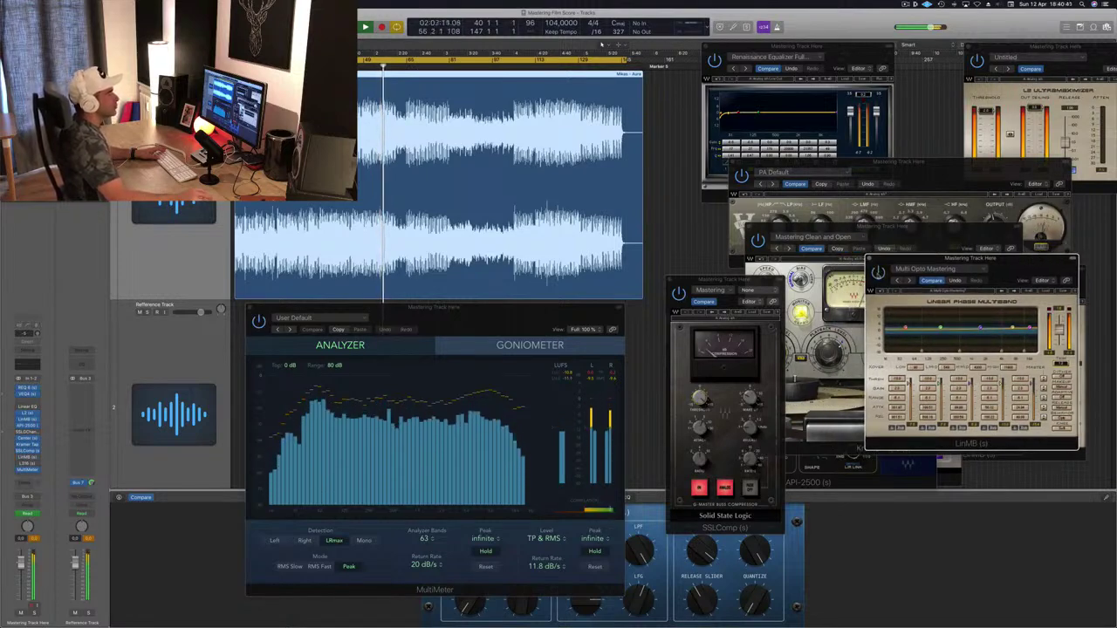
drag(1005, 267, 1005, 260)
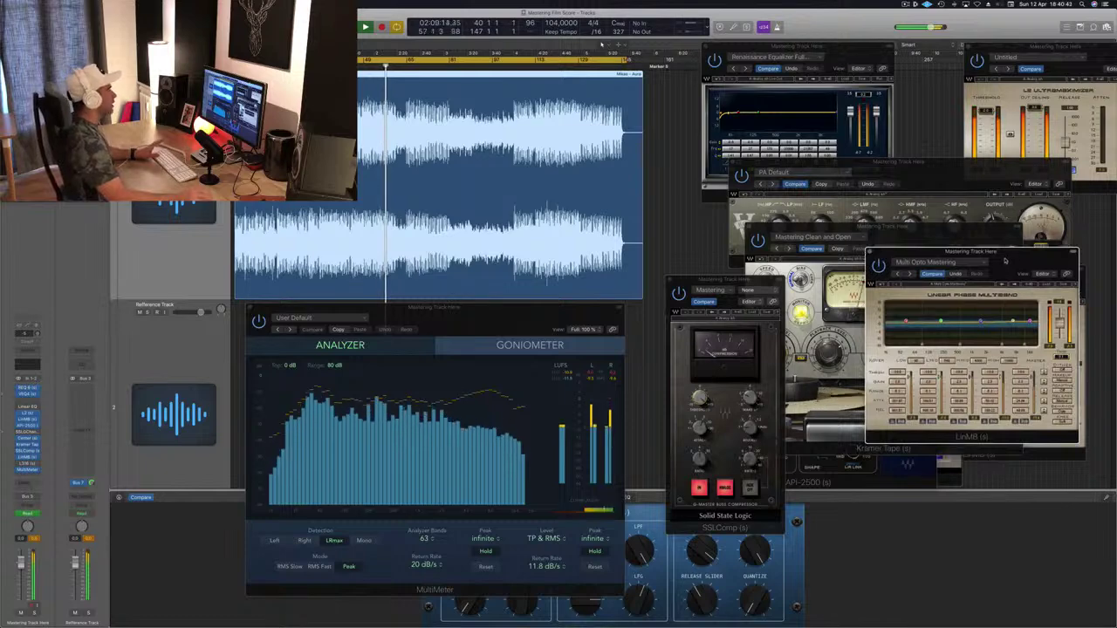
Rearrange the SSLComp and second LinMB windows side by side, uncovering the API-2500 compressor.
drag(751, 288, 792, 236)
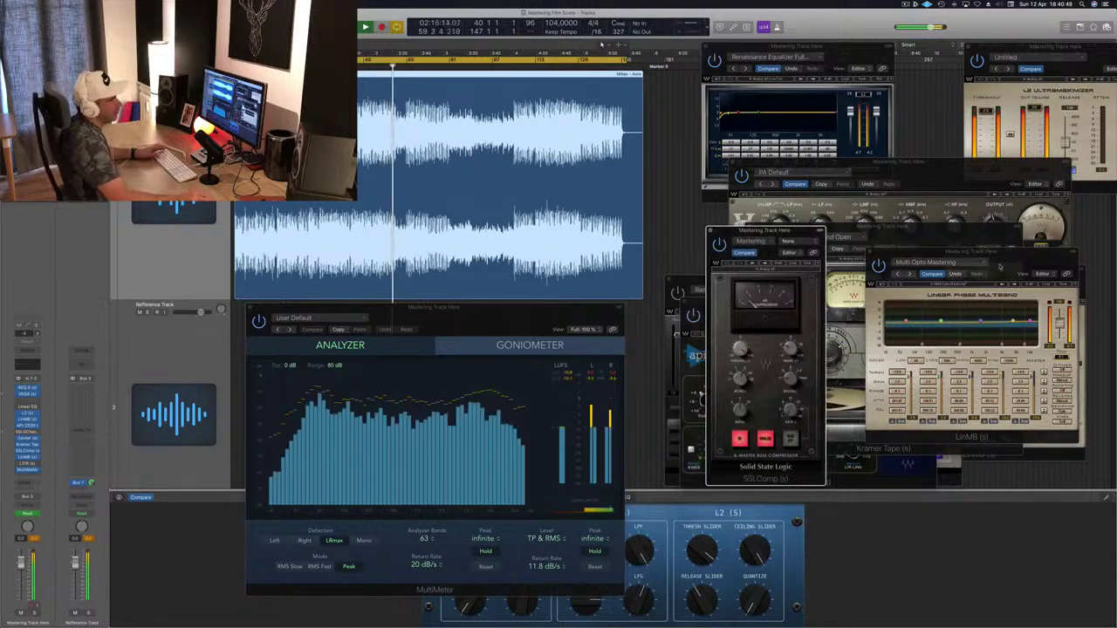
drag(1003, 264, 1009, 260)
drag(751, 230, 795, 245)
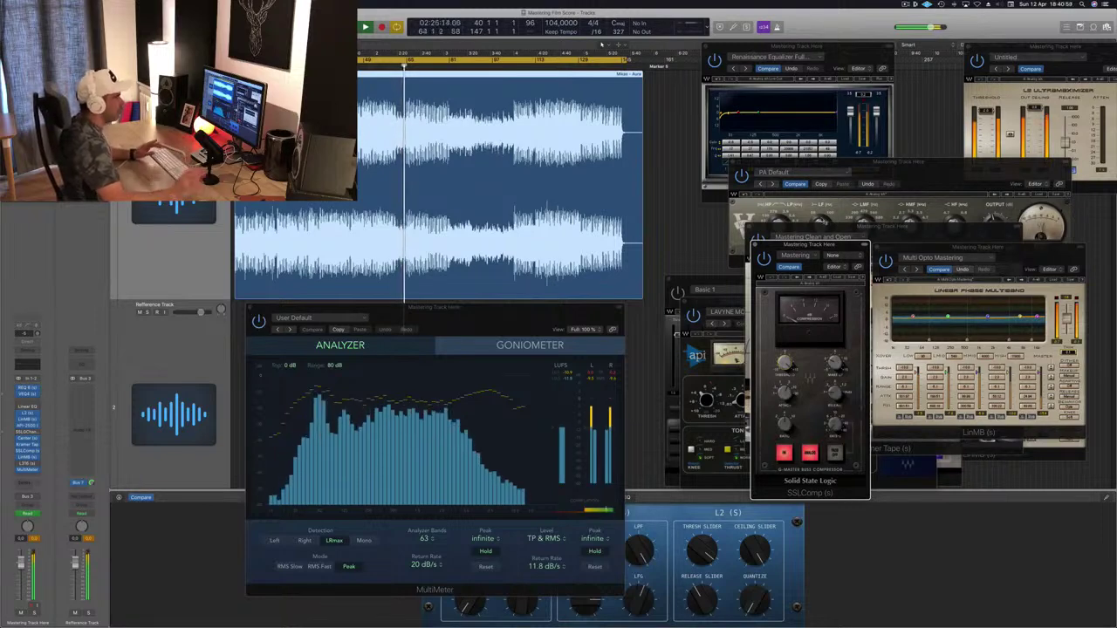
drag(820, 248, 827, 198)
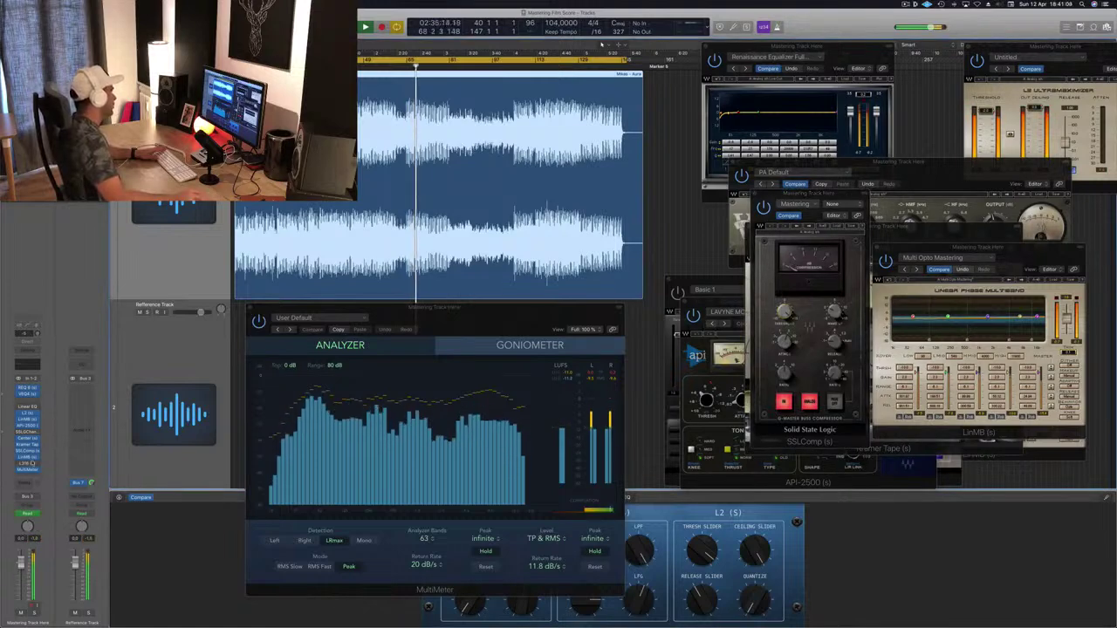
Open L316 with its Basic 1 preset, enable it, and move its window up over the equalizer windows to audition it.
click(27, 465)
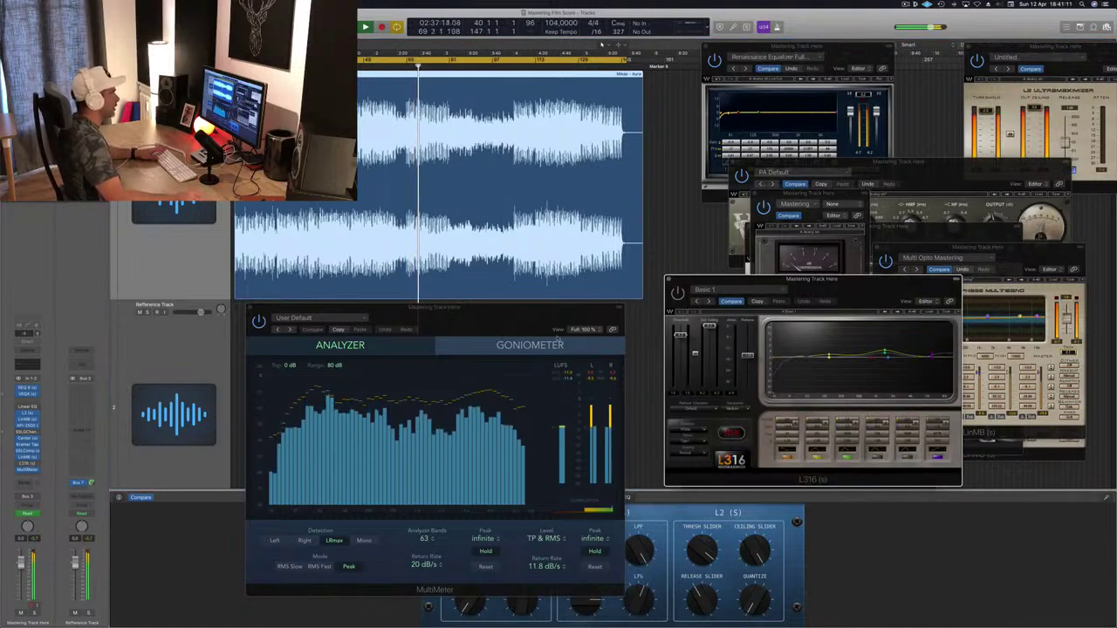
drag(822, 276, 794, 98)
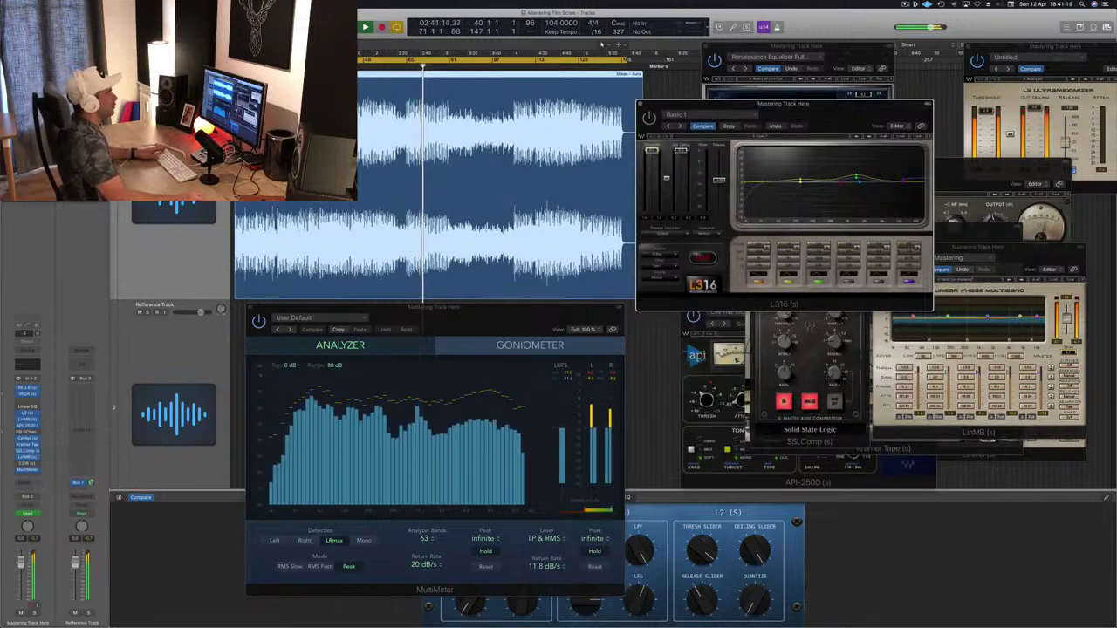
drag(856, 115, 895, 131)
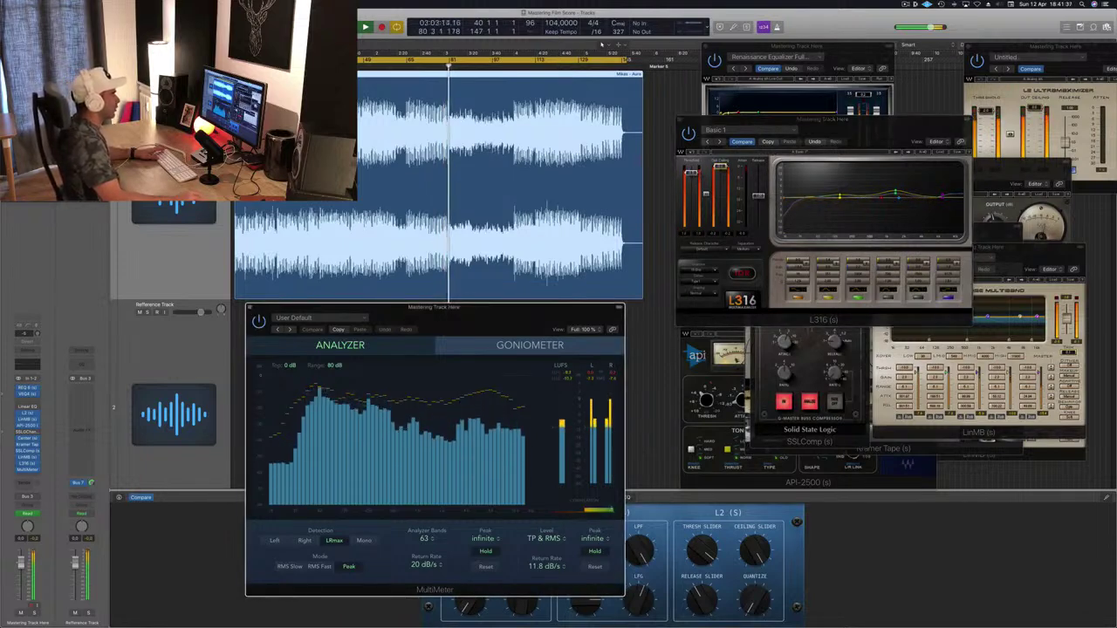
Bring L316 to the front and replay the cycled section to audition the complete mastering chain.
click(742, 230)
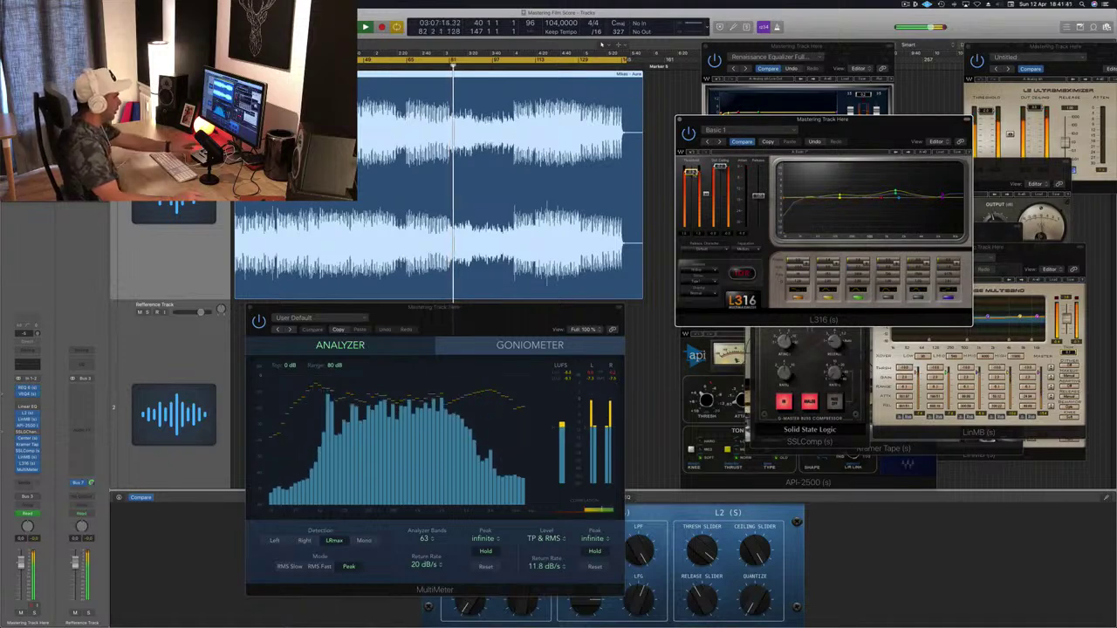
key(space)
key(space)
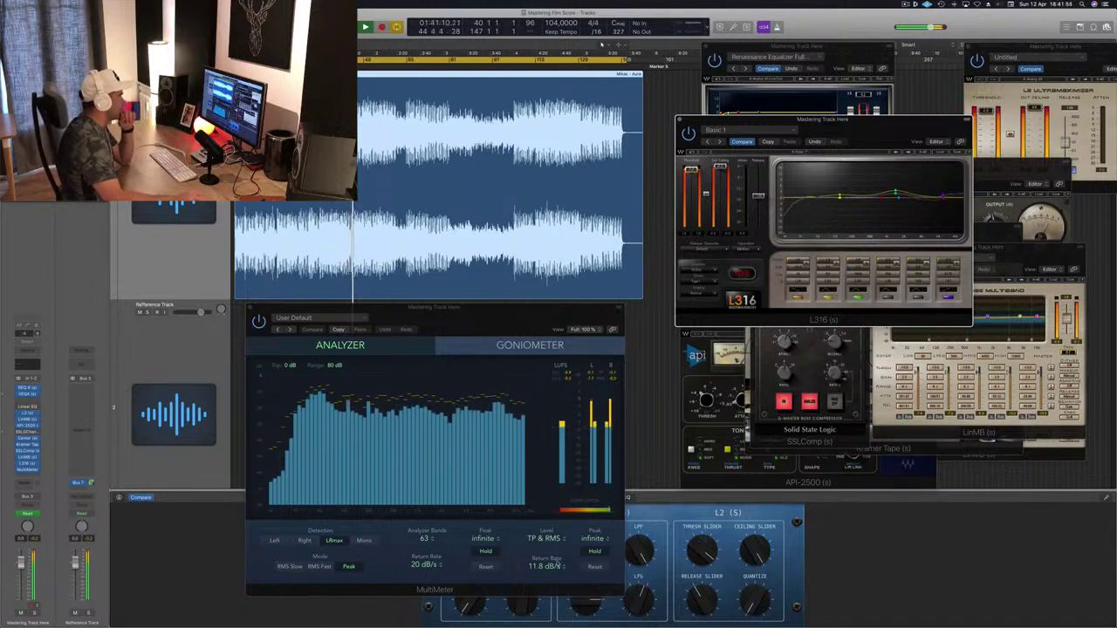
key(space)
key(space)
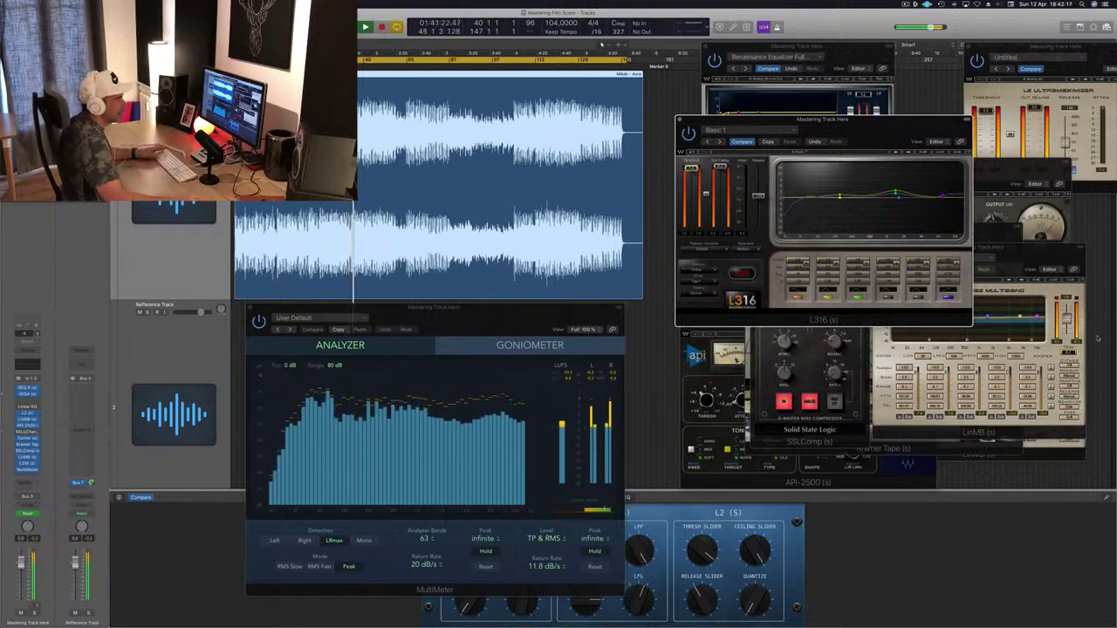
Reposition the L316 and MultiMeter windows, and extend the cycle range back to bar 1.
click(1030, 249)
drag(909, 129, 861, 293)
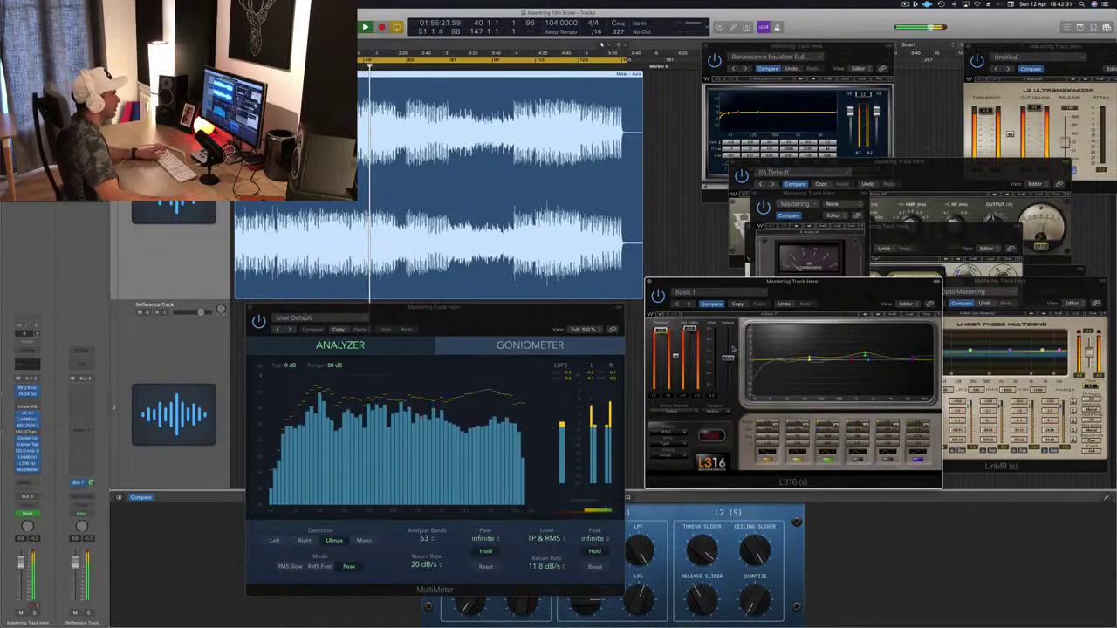
drag(838, 282, 934, 275)
drag(550, 315, 559, 316)
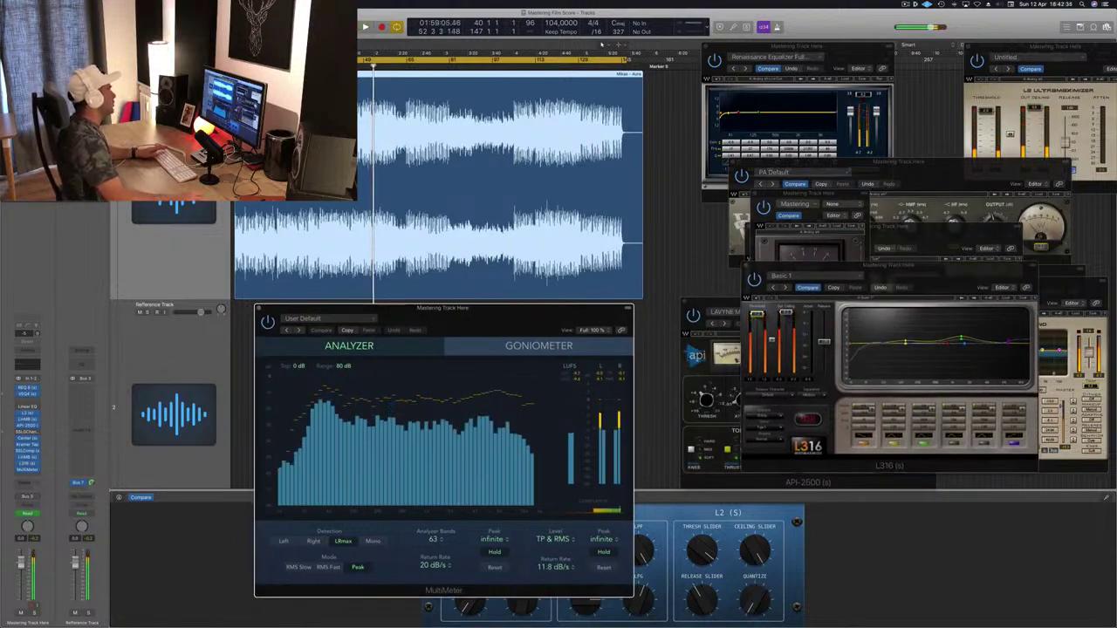
drag(340, 60, 236, 60)
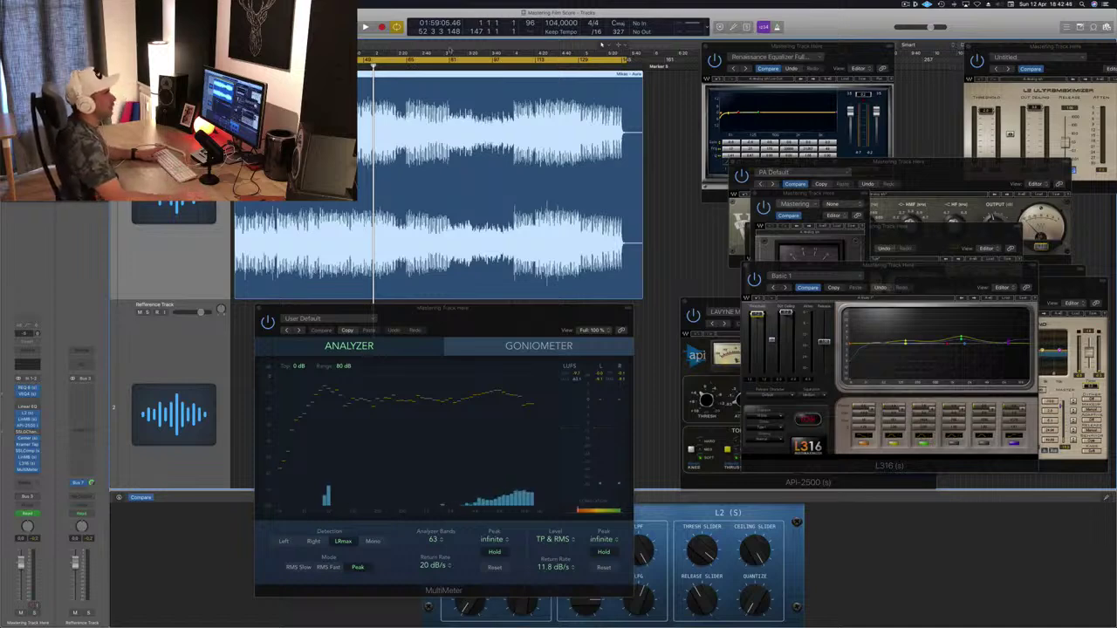
Shift the VEQ4 and L2 windows so both are fully exposed, and play the song from the start.
drag(961, 172, 857, 199)
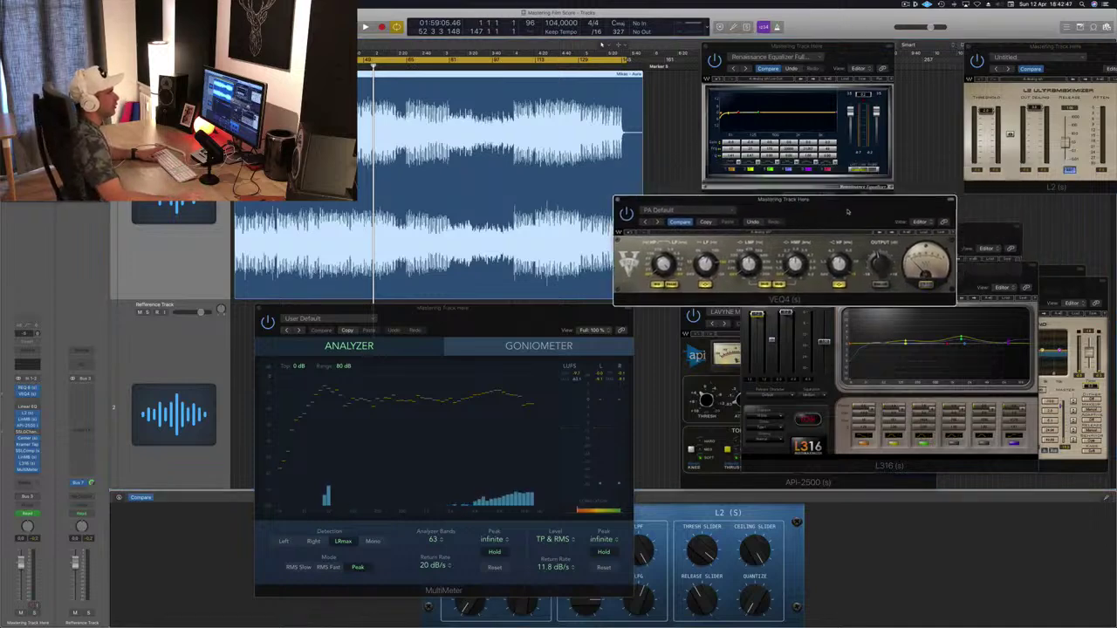
drag(1098, 53, 1045, 50)
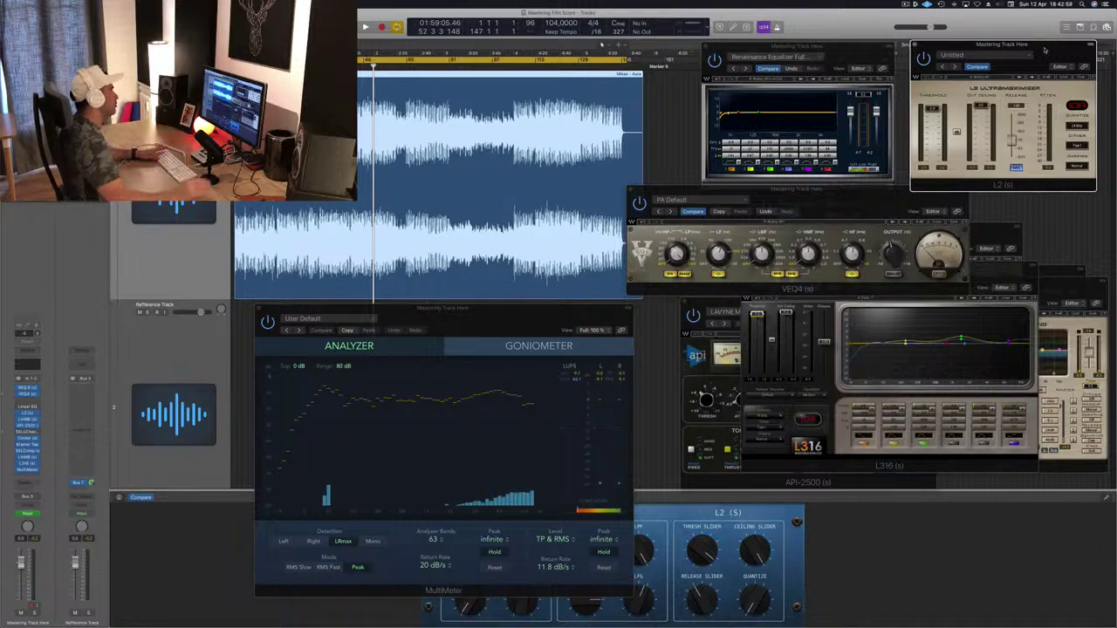
key(space)
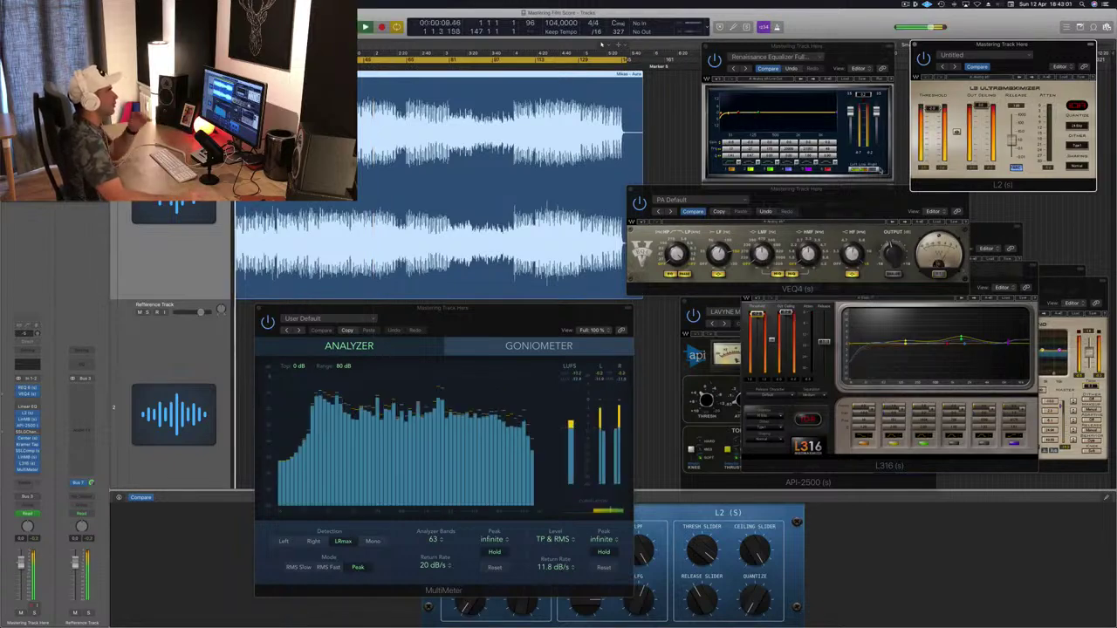
Move VEQ4 down over the lower part of L316 and close the SSLComp window.
drag(855, 200, 904, 408)
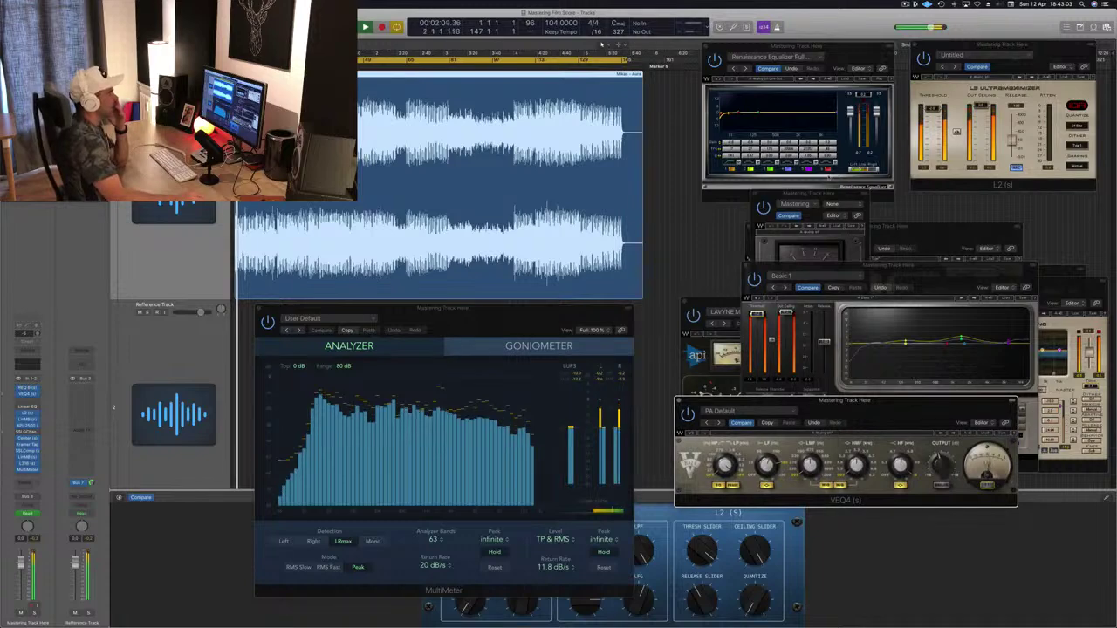
drag(808, 194, 782, 194)
click(730, 195)
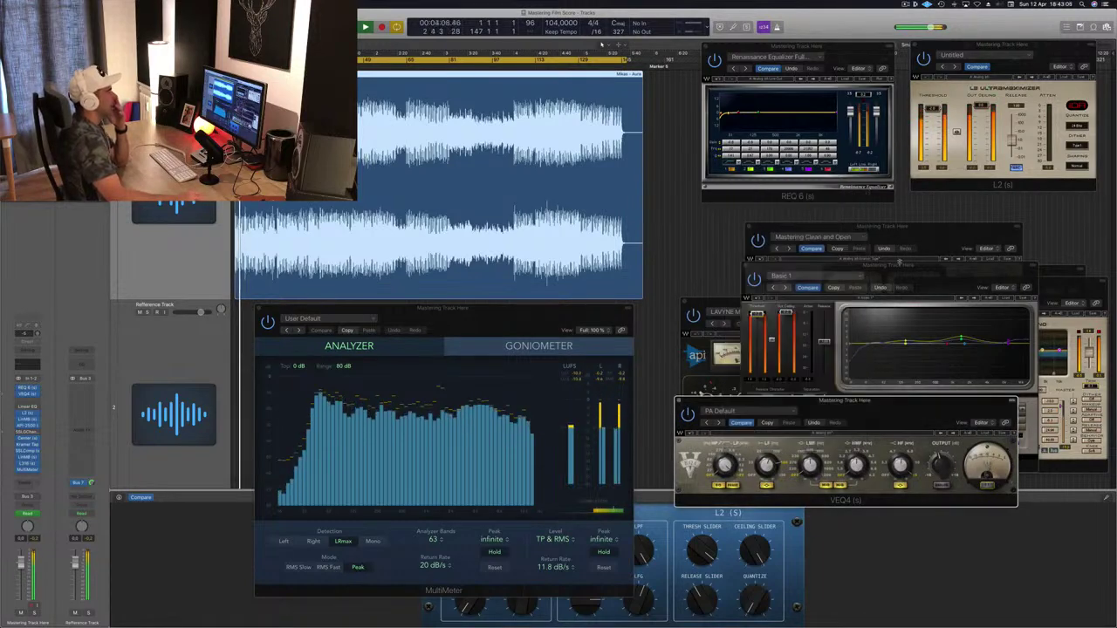
Close the L316 and Kramer Tape windows while the song plays.
click(929, 266)
drag(929, 266, 897, 267)
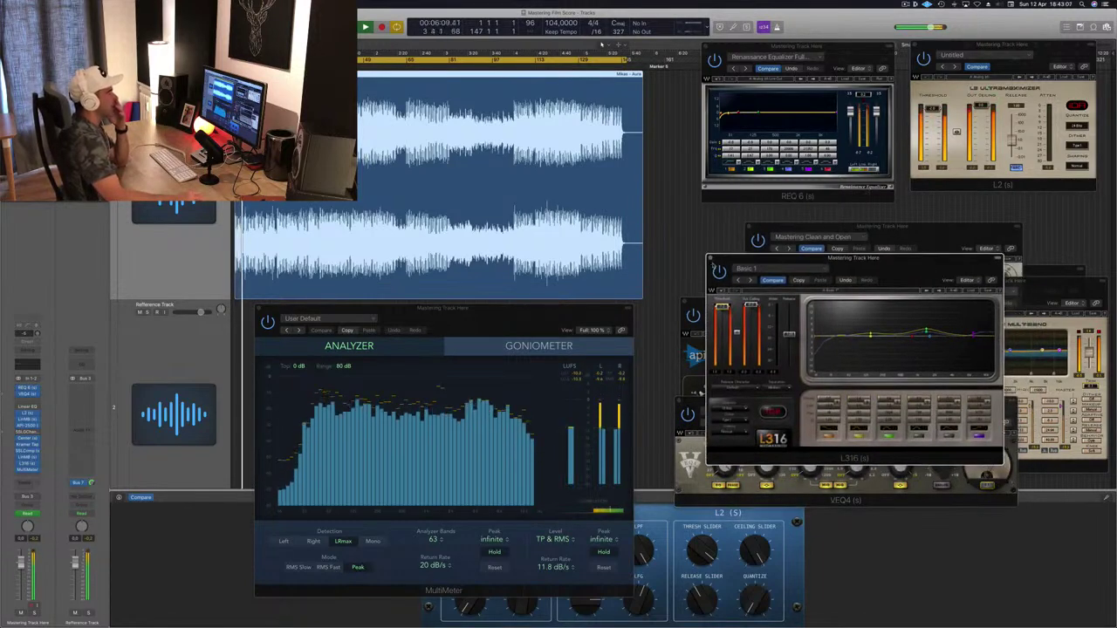
click(710, 261)
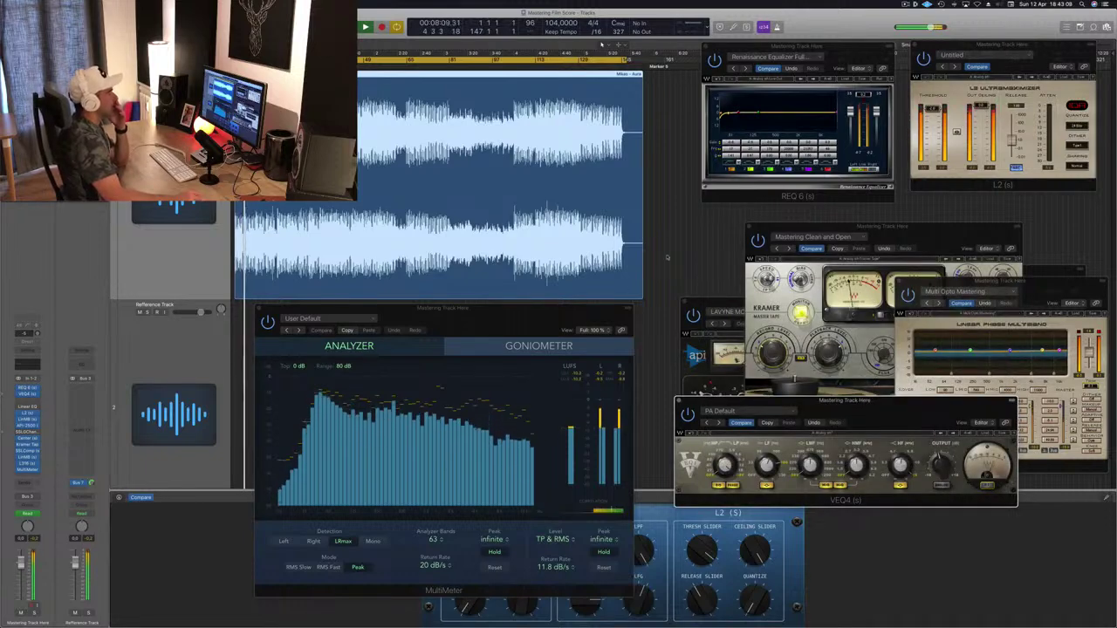
drag(938, 228, 840, 169)
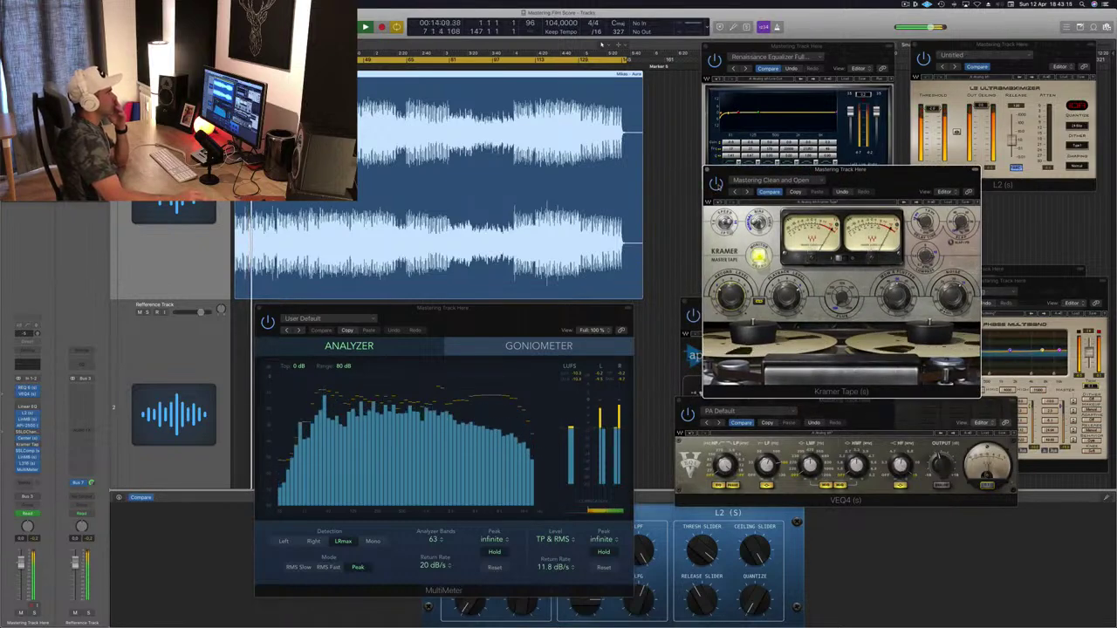
click(708, 171)
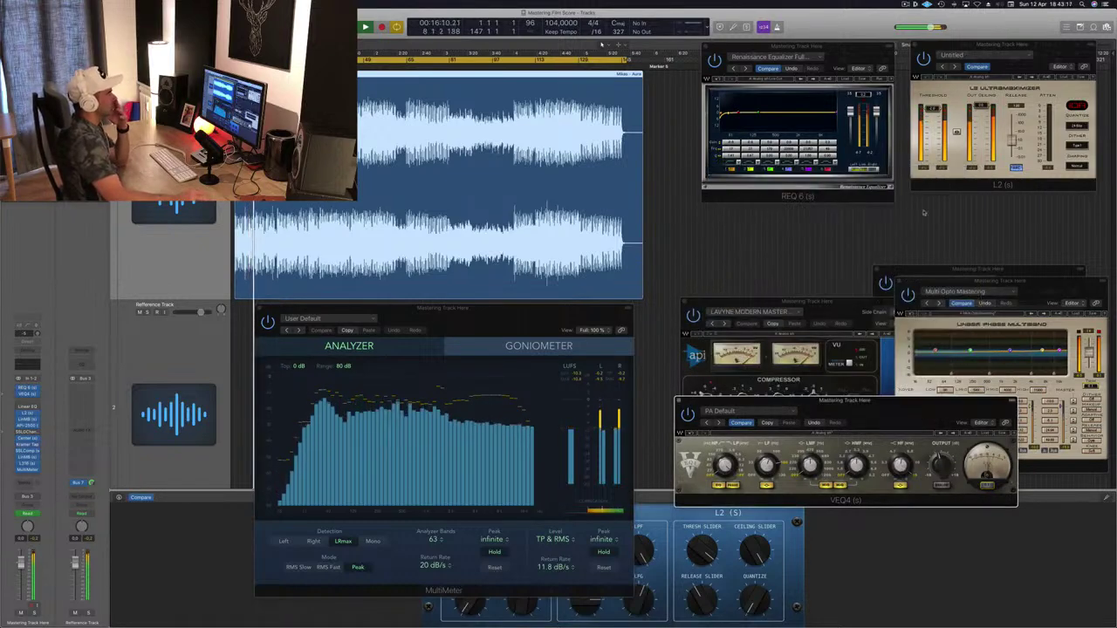
Line up the two LinMB windows side by side below REQ 6 and L2.
drag(1028, 291, 797, 135)
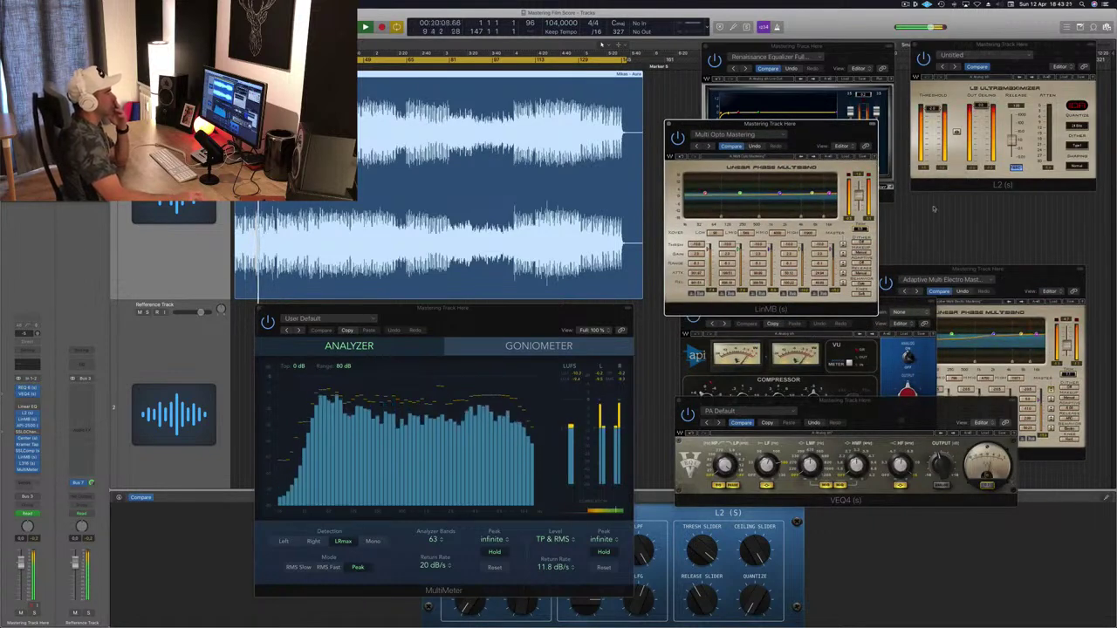
mouse_move(812, 138)
mouse_down()
mouse_move(1002, 210)
mouse_move(1064, 250)
mouse_move(1014, 294)
mouse_move(991, 235)
mouse_move(829, 130)
mouse_up()
drag(1004, 286, 1025, 133)
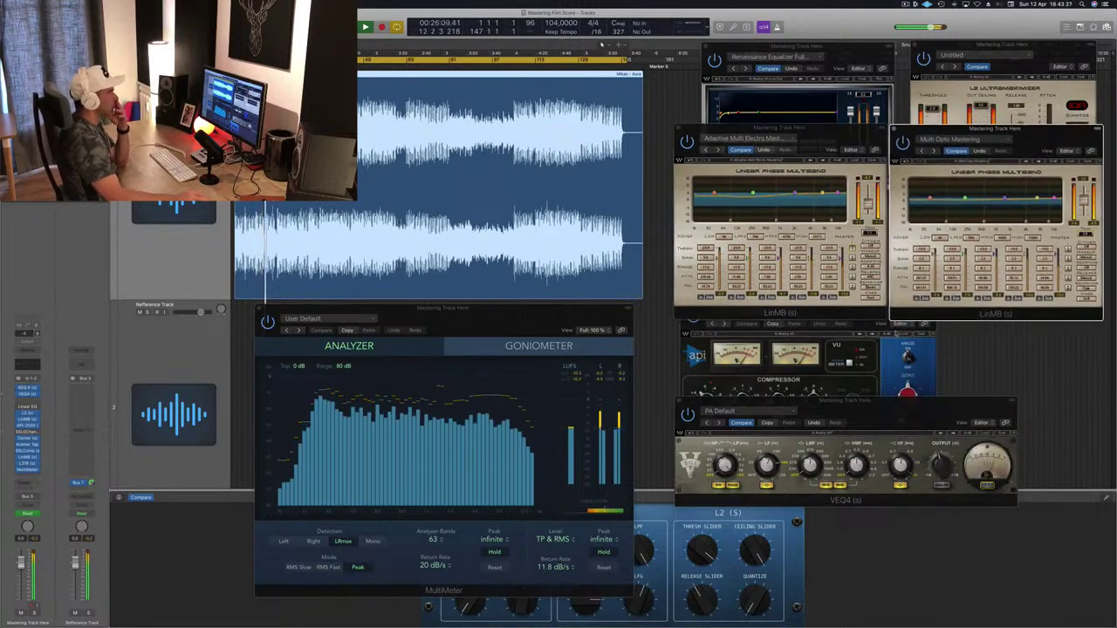
Close the API-2500 and L2 windows and place VEQ4 beneath the pair of LinMB windows.
click(888, 362)
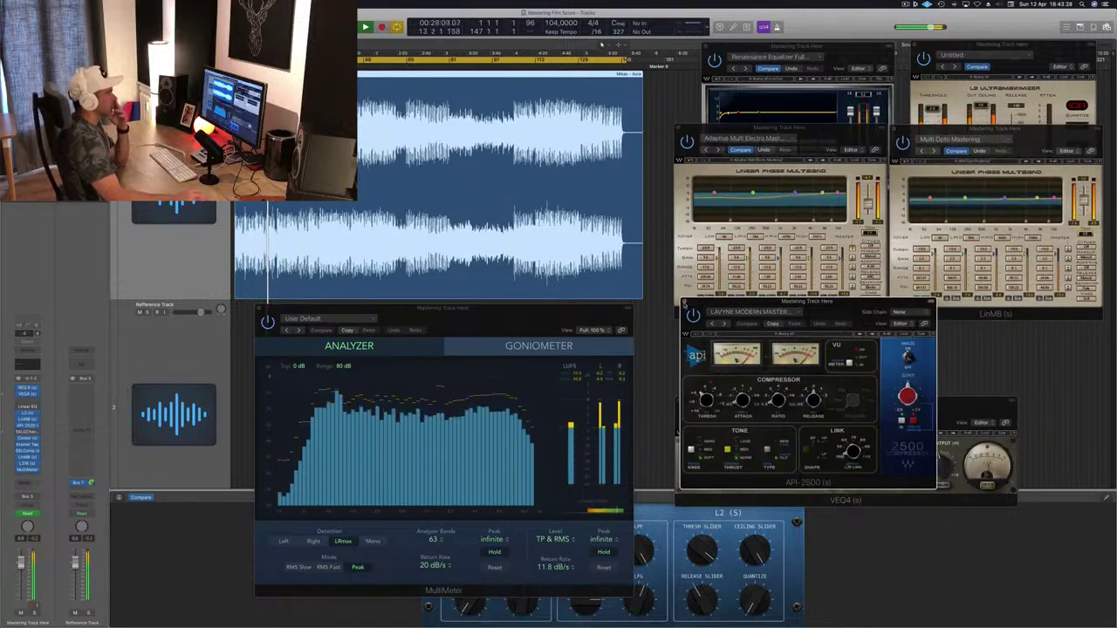
key(super+w)
drag(905, 418, 973, 343)
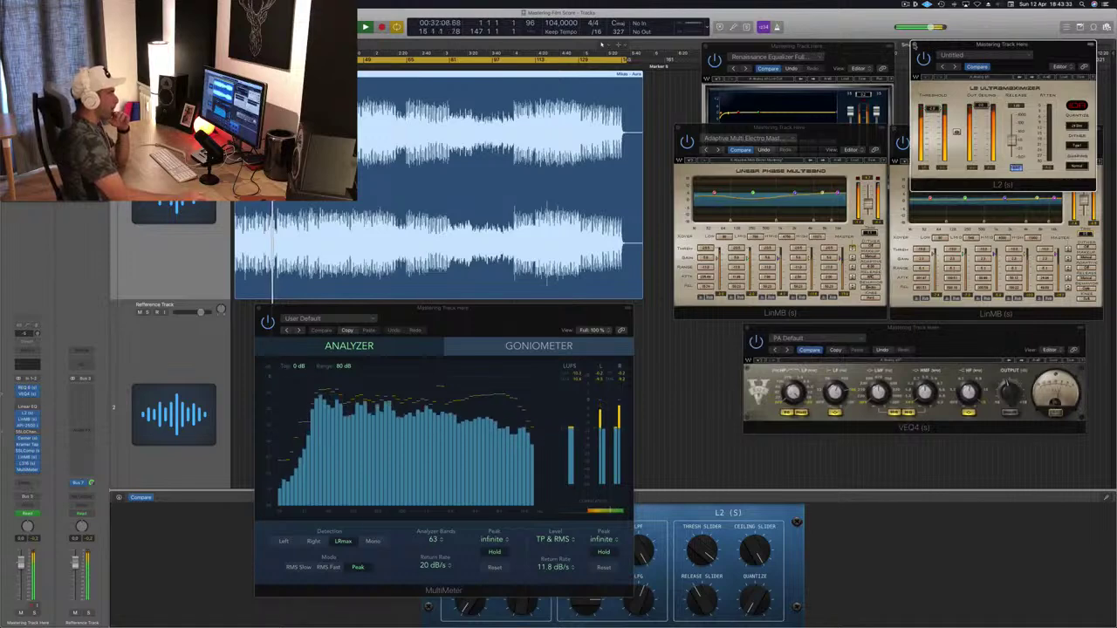
click(936, 43)
drag(906, 334, 834, 341)
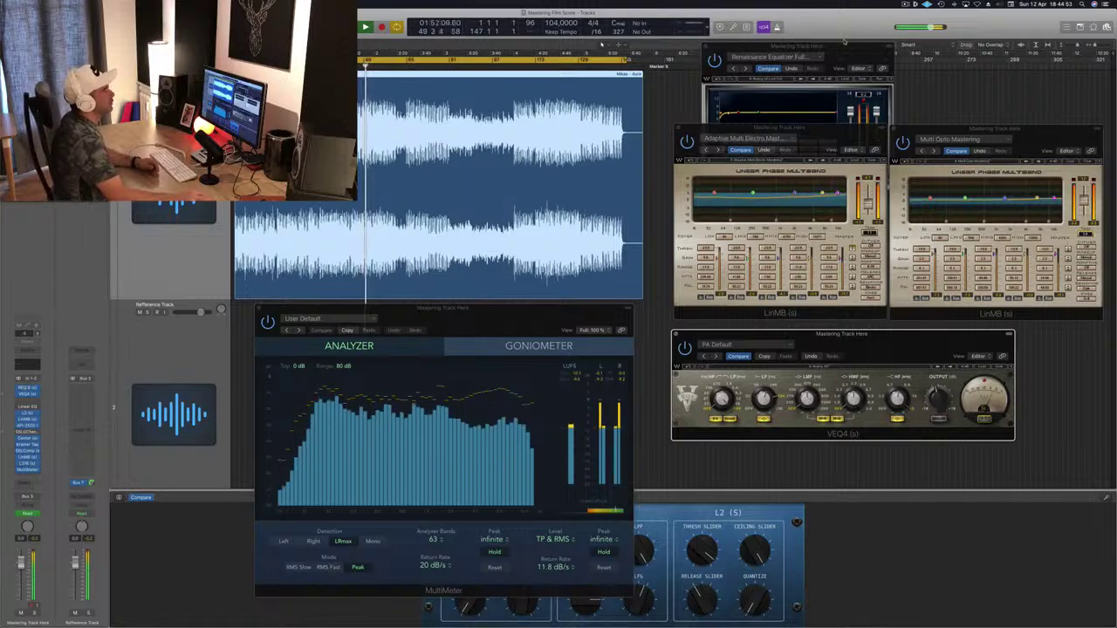
Move REQ 6 up behind the first LinMB and align VEQ4 with that LinMB's edge.
click(892, 75)
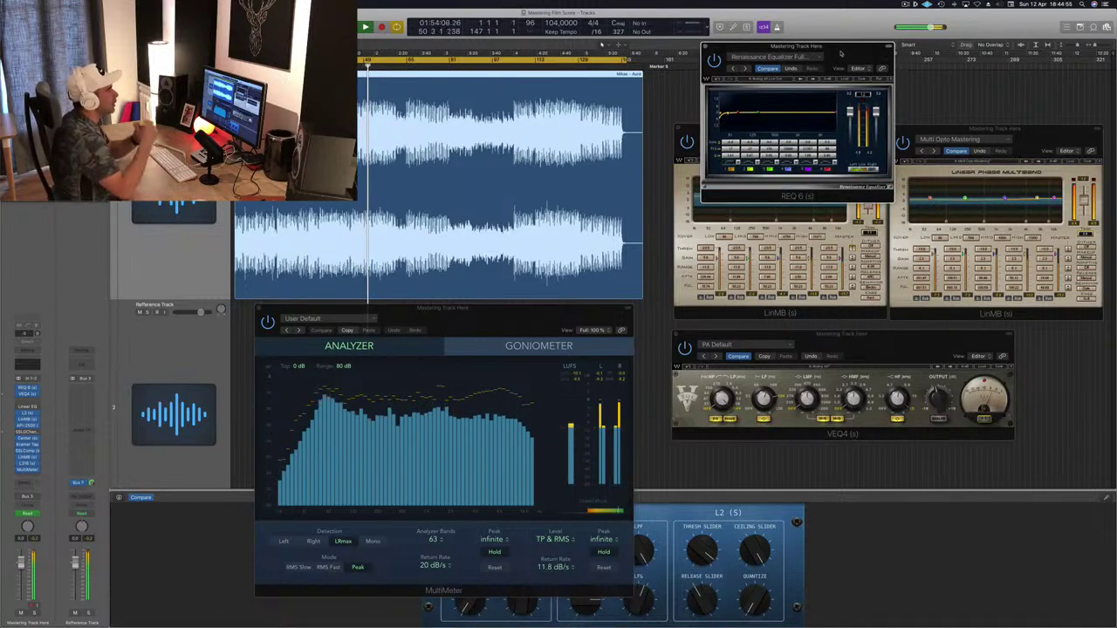
drag(839, 54, 826, 5)
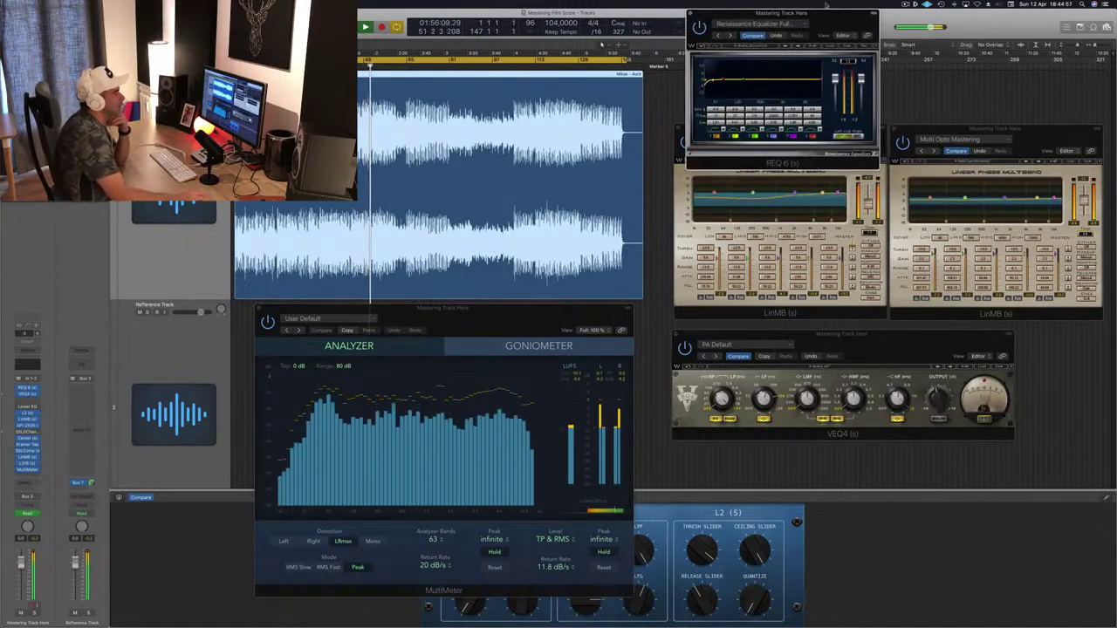
click(687, 232)
mouse_move(841, 135)
mouse_down()
mouse_move(841, 155)
mouse_move(842, 135)
mouse_up()
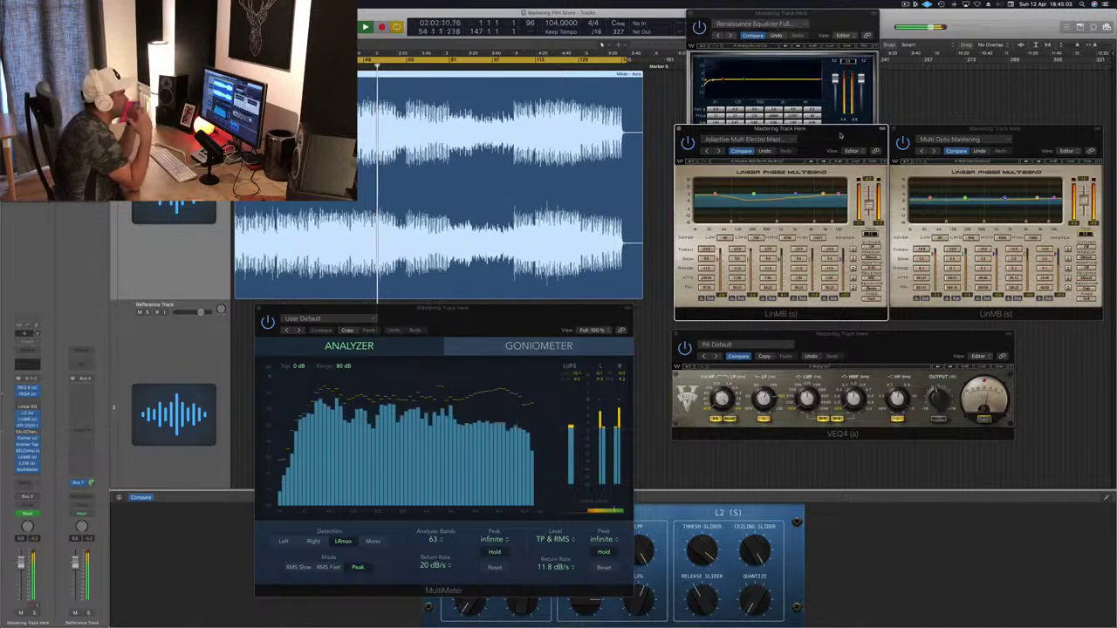
click(987, 424)
drag(951, 345, 954, 339)
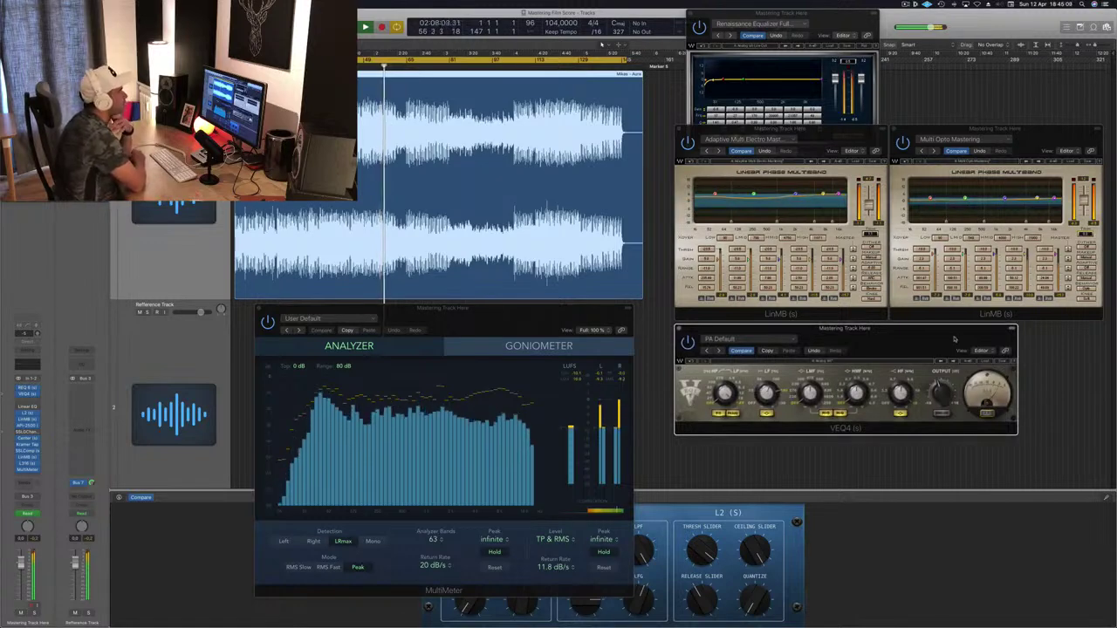